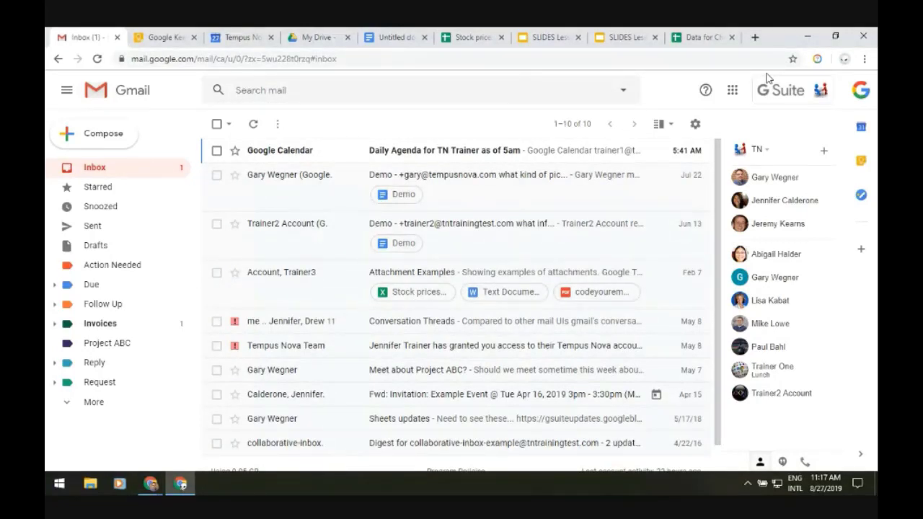
Look over the list of available Google apps, then switch to Keep and view the notes there.
click(724, 94)
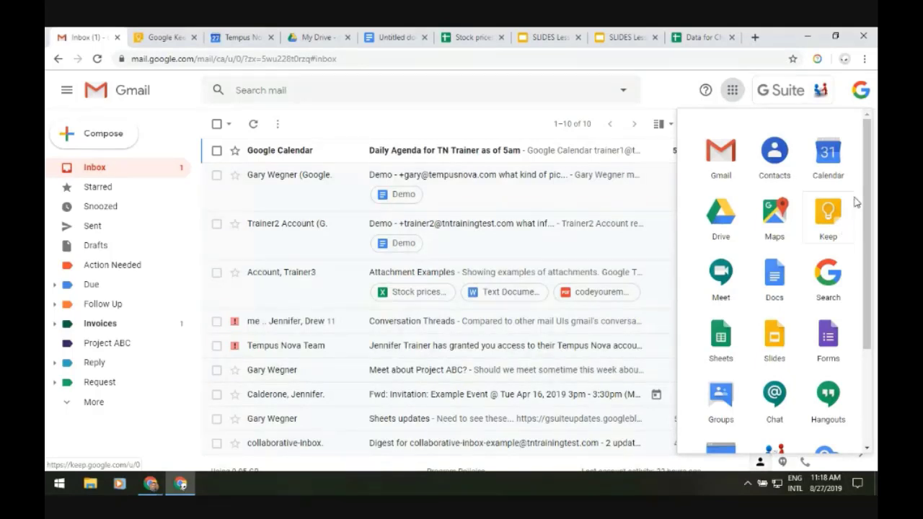
click(653, 95)
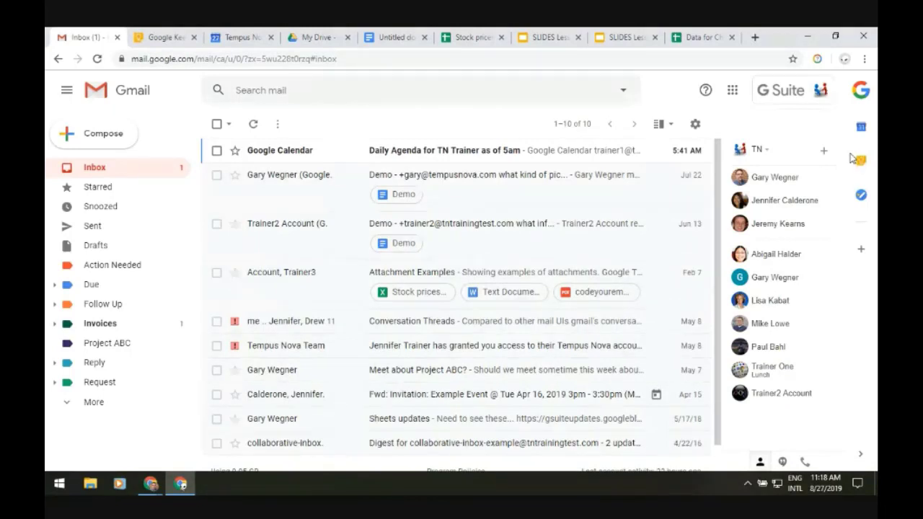
click(163, 40)
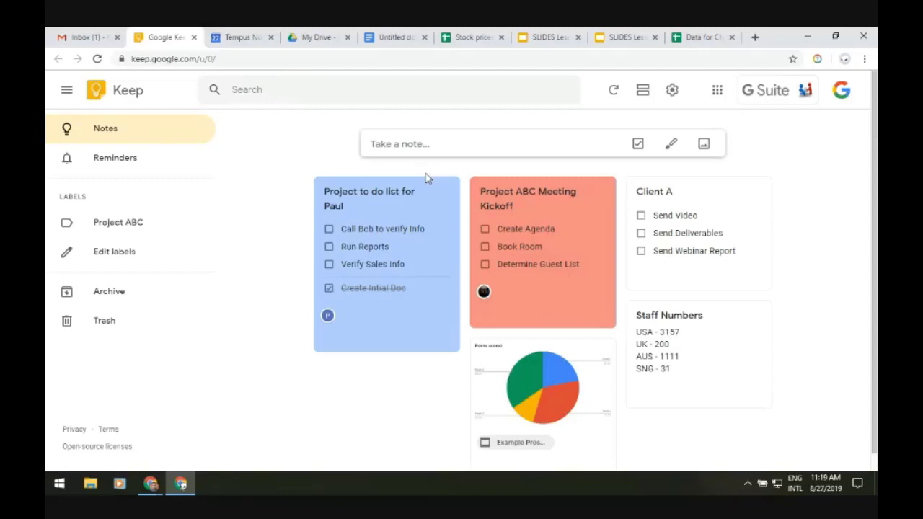
mouse_move(359, 195)
Return to Gmail, open the "Meet about Project ABC?" email and show the Keep notes beside it.
click(84, 40)
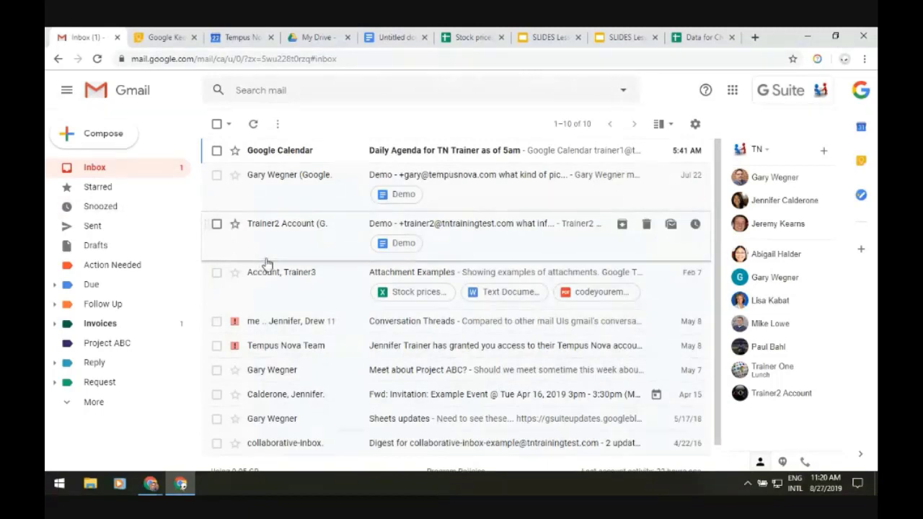
click(431, 375)
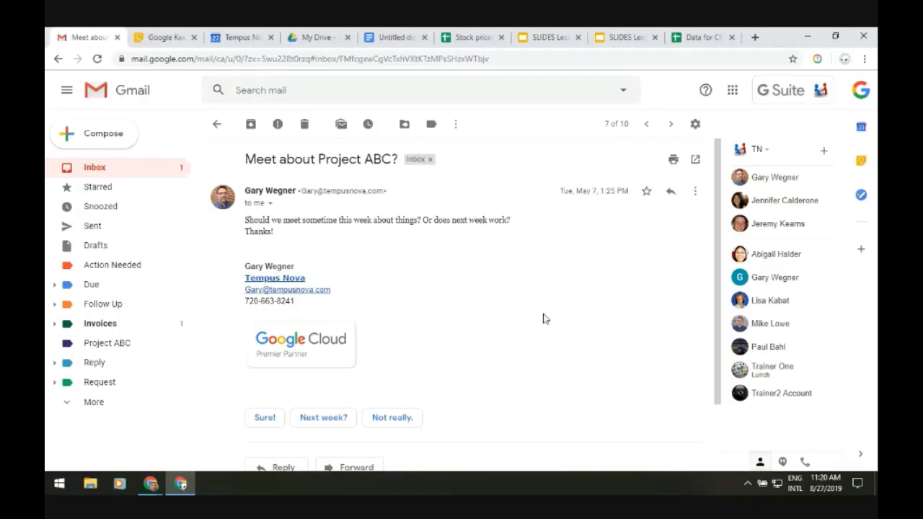
click(857, 166)
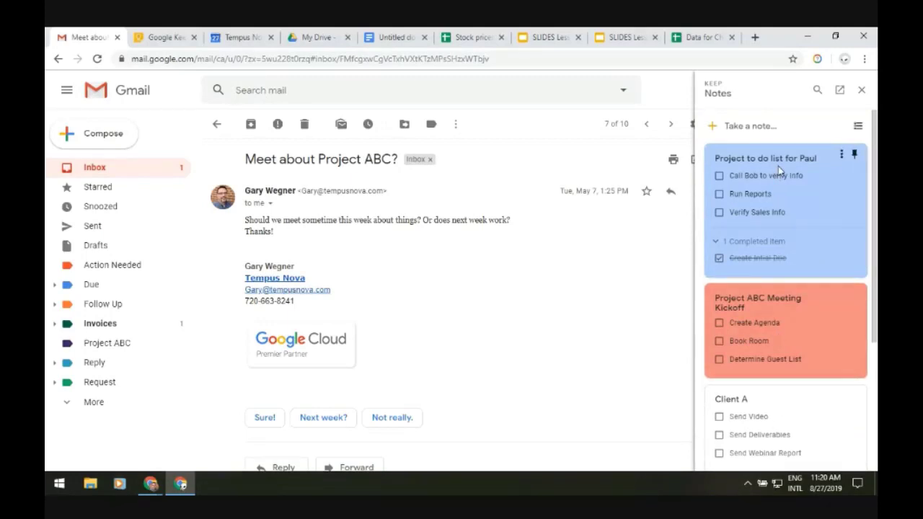
Add a note linked to the open email, titled "Scedule Mtg", with the text "Create mtg with" and the sender's first name.
click(747, 127)
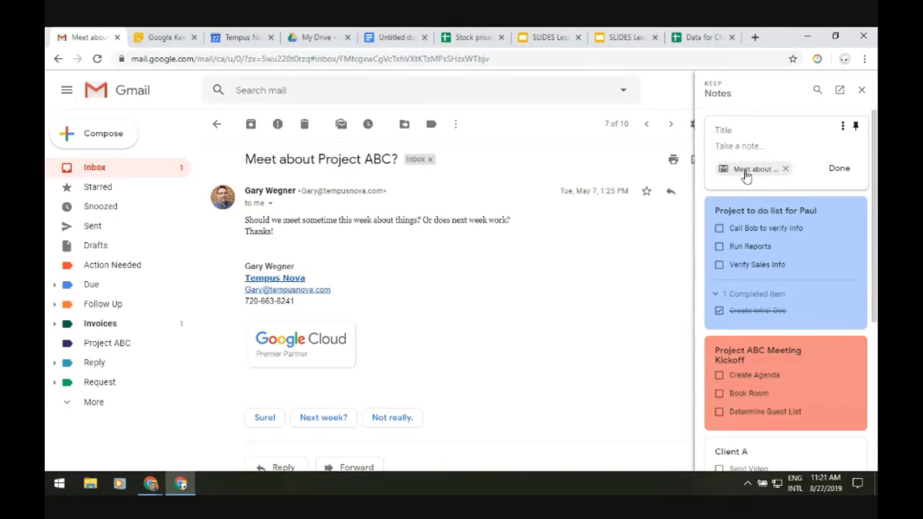
click(730, 128)
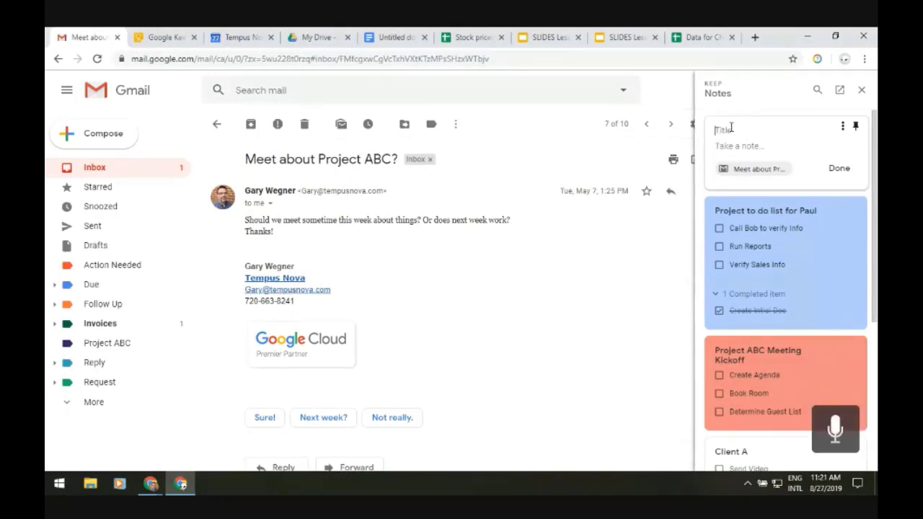
text(Schedule Mtg)
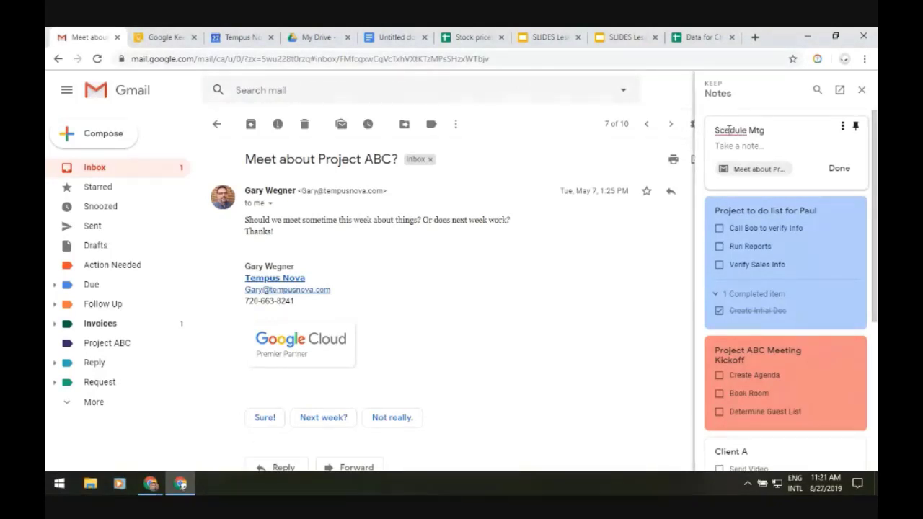
click(724, 130)
text(h)
click(736, 145)
text(Create mtg with)
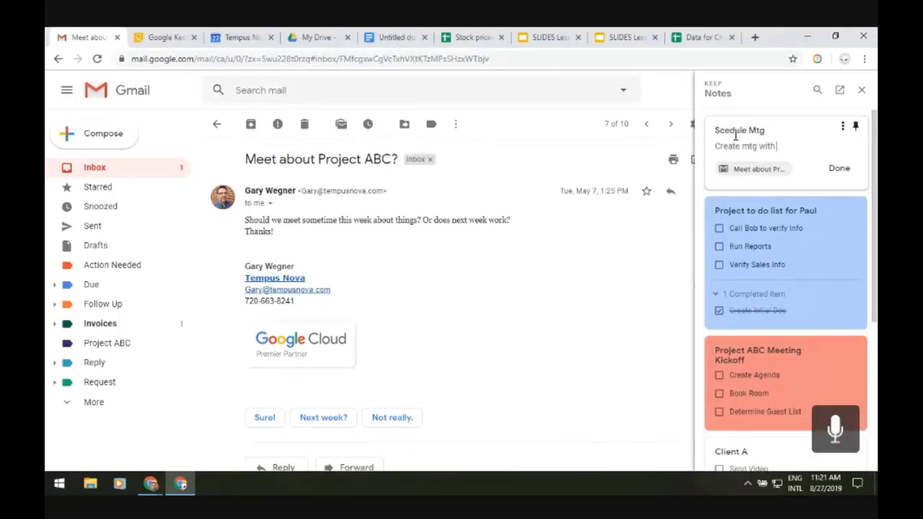
text( Gary)
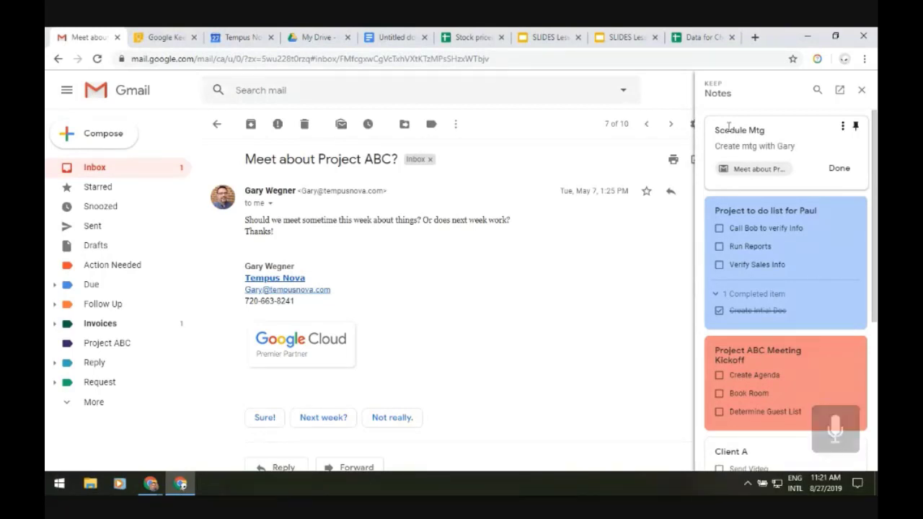
click(842, 168)
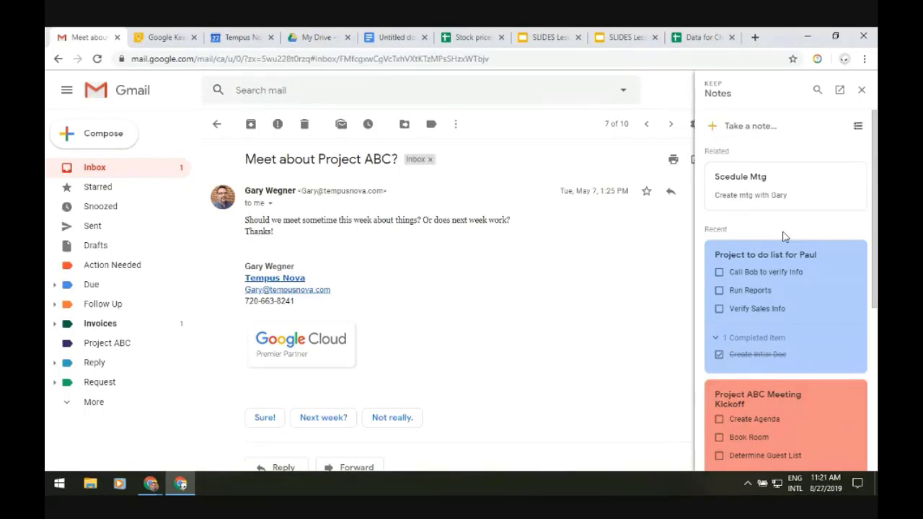
Return to the inbox, open the source email through the link in the new meeting note, and close the notes.
click(776, 193)
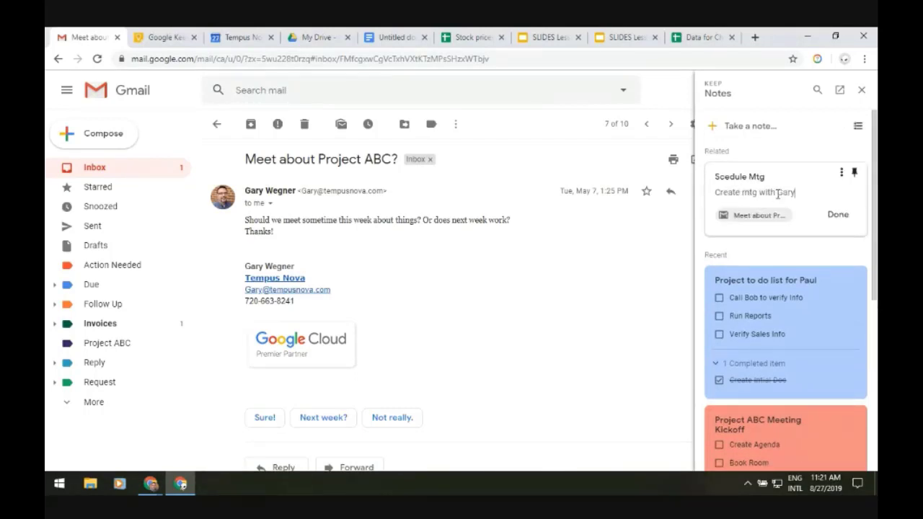
click(212, 126)
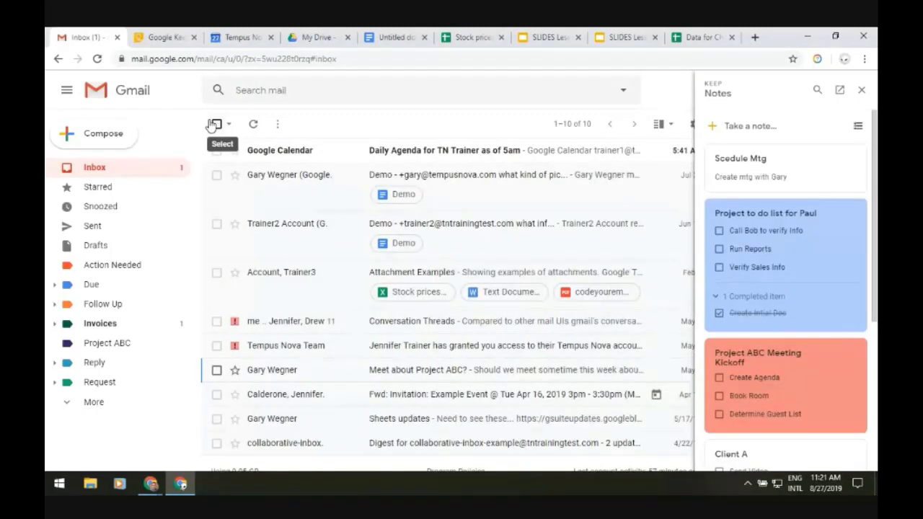
click(764, 166)
mouse_move(757, 203)
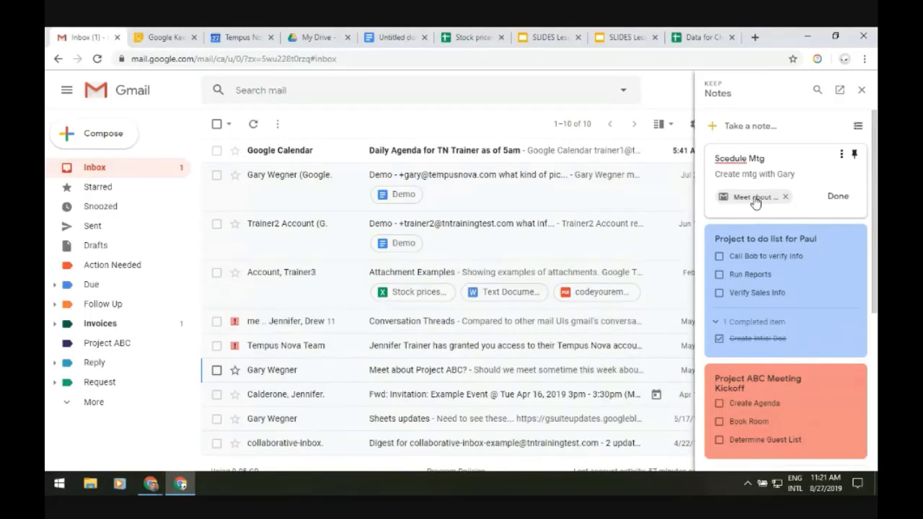
click(755, 199)
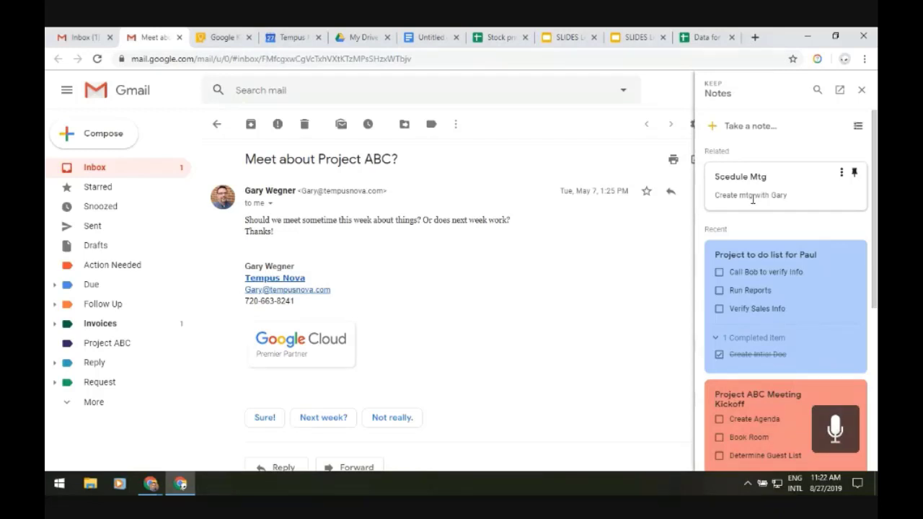
click(860, 90)
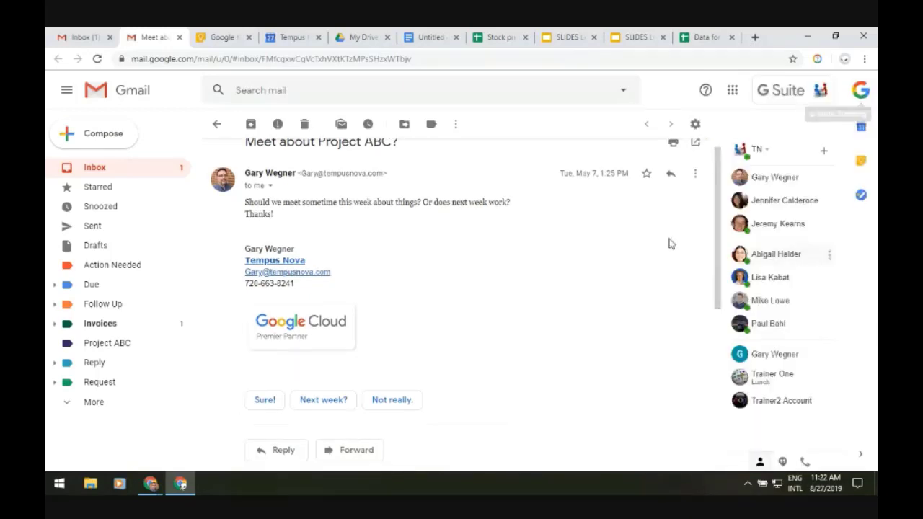
Switch to Keep and correct the new meeting note's title to "Schedule Mtg".
click(222, 37)
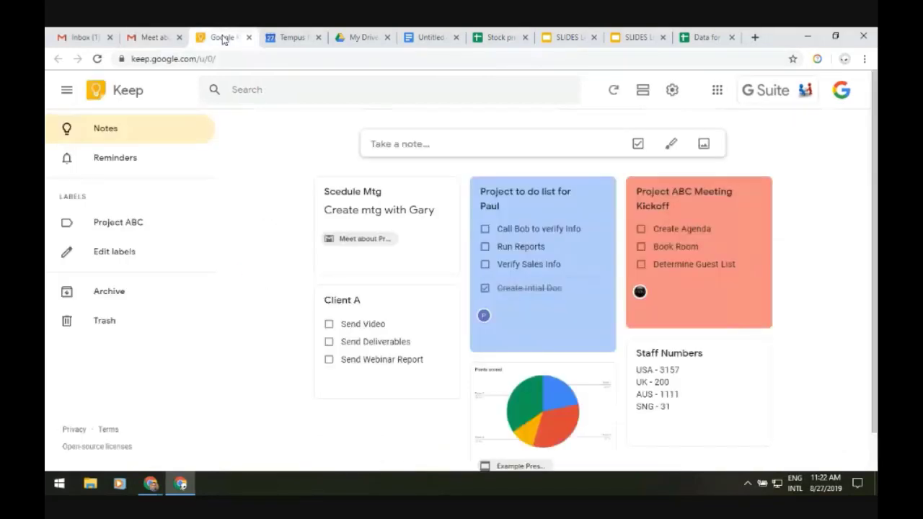
mouse_move(322, 194)
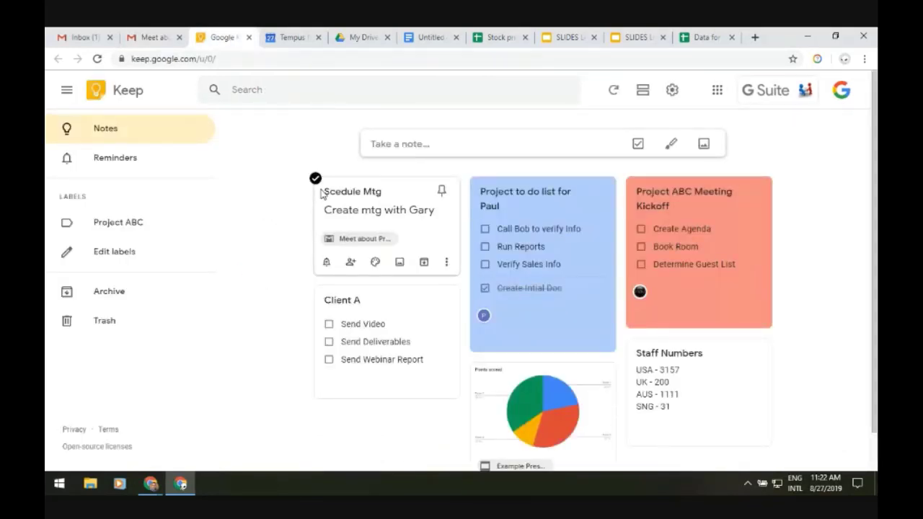
click(354, 199)
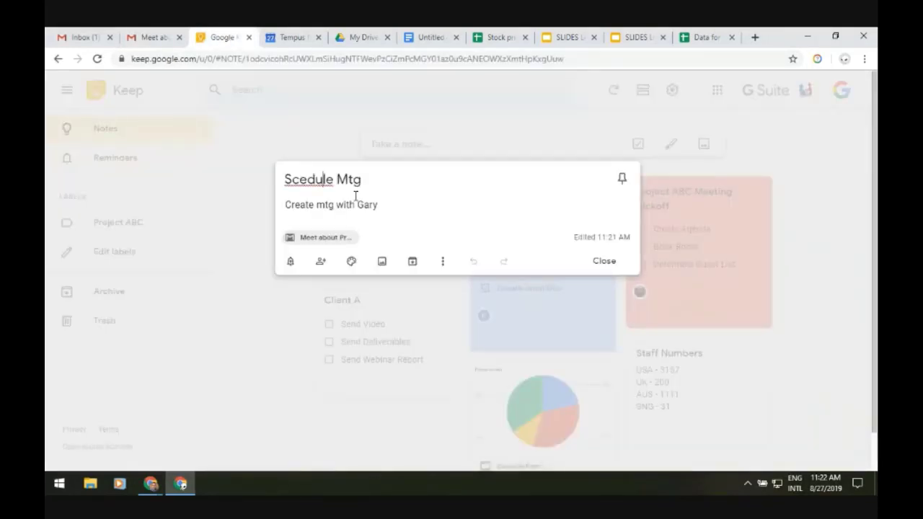
click(298, 179)
text(h)
click(334, 204)
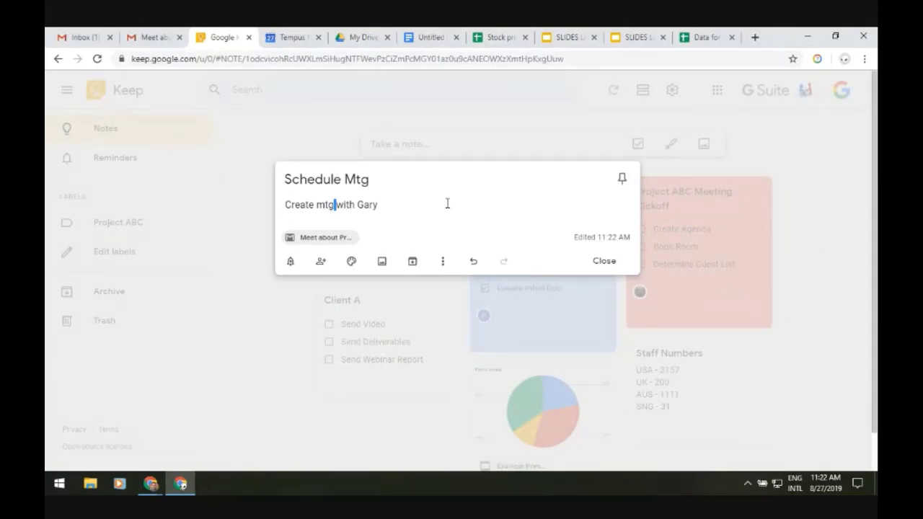
click(422, 206)
Add a non-repeating reminder to the "Schedule Mtg" note for Aug 27, 2019 at 3:00 PM and close the note.
click(292, 262)
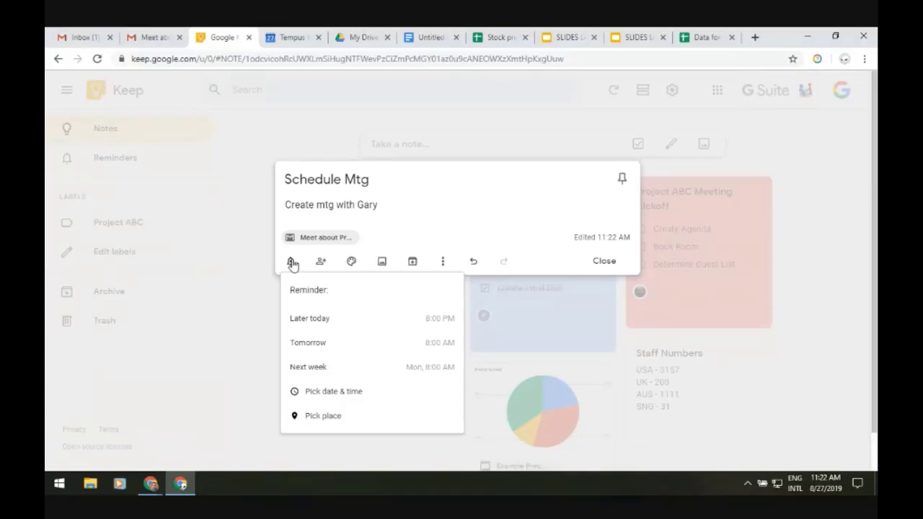
click(313, 395)
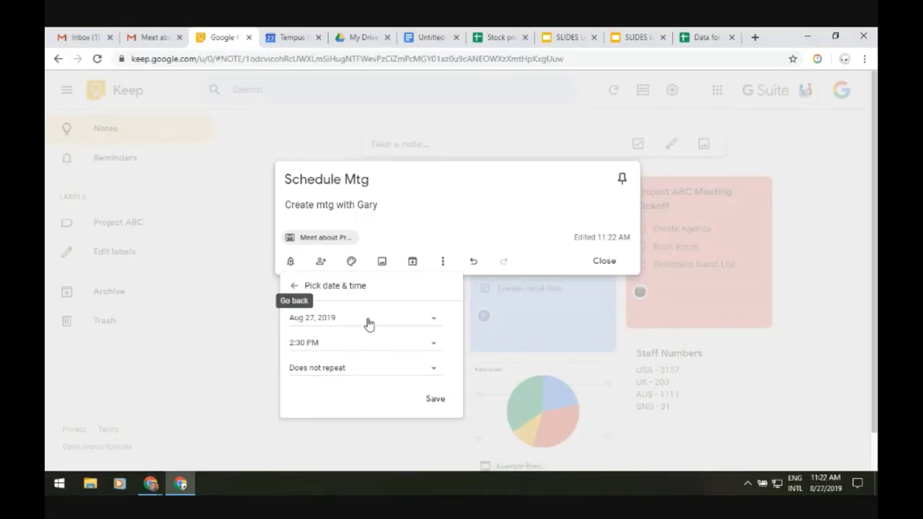
click(370, 347)
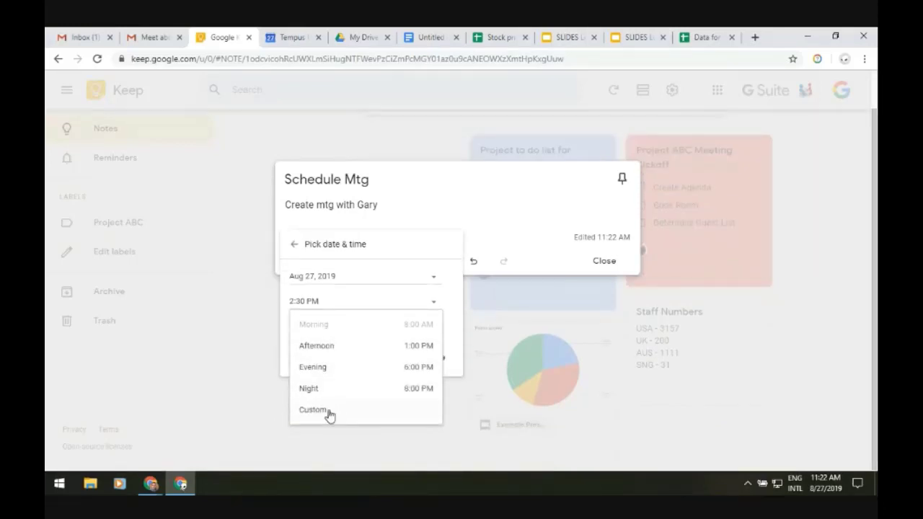
click(326, 409)
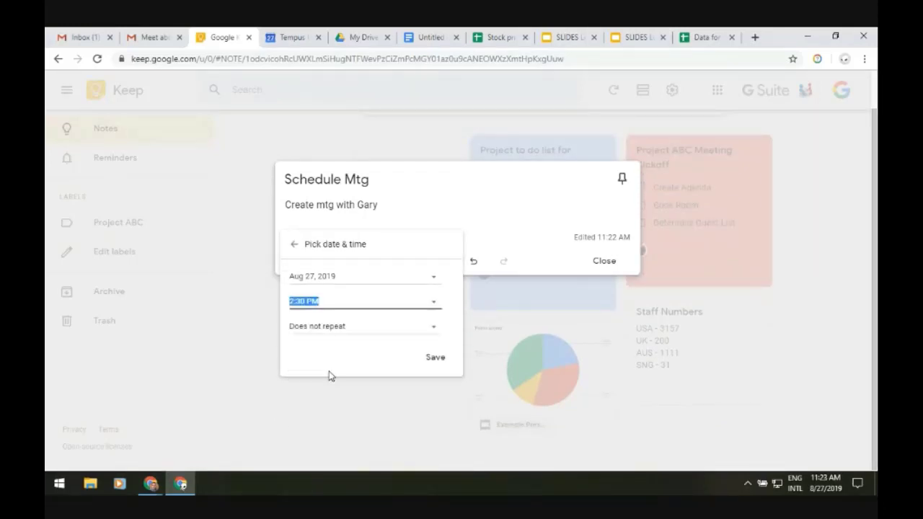
text(3:00pm)
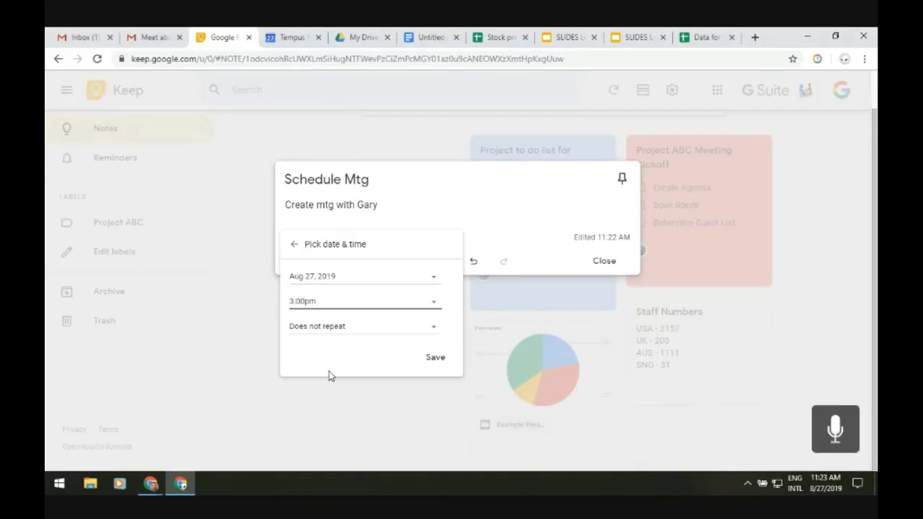
click(355, 345)
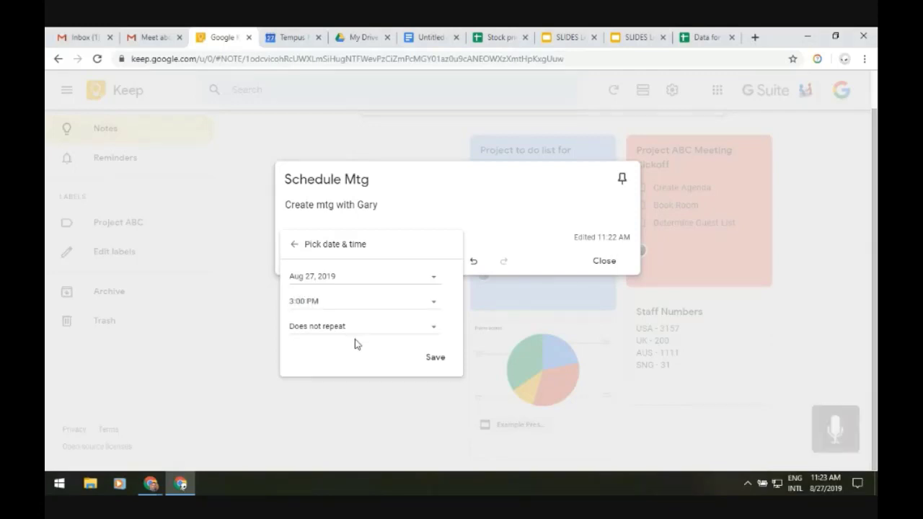
click(436, 358)
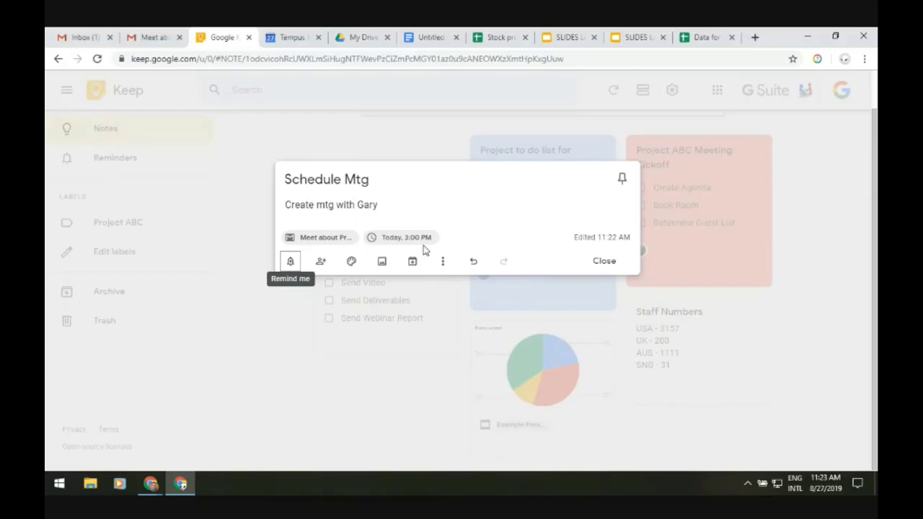
click(594, 261)
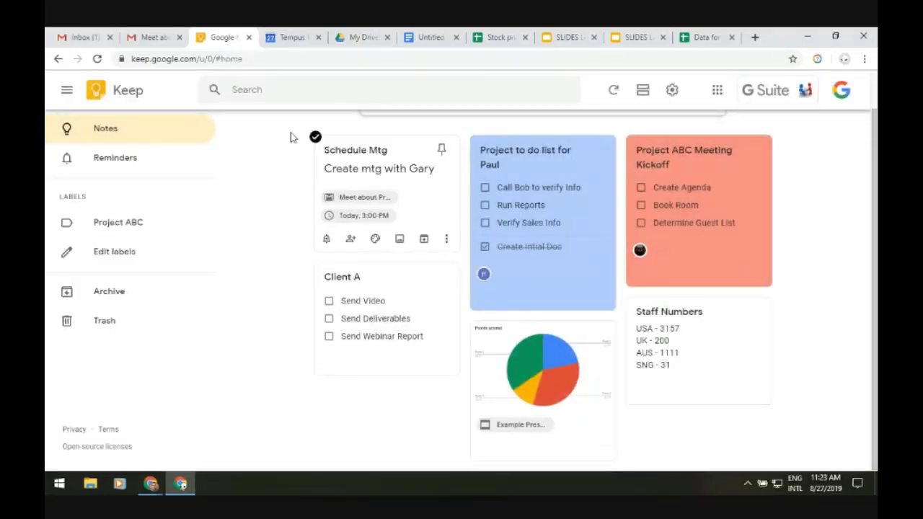
Switch to Calendar, display the Reminders calendar and view the details of the 3pm "Schedule Mtg" reminder.
click(292, 40)
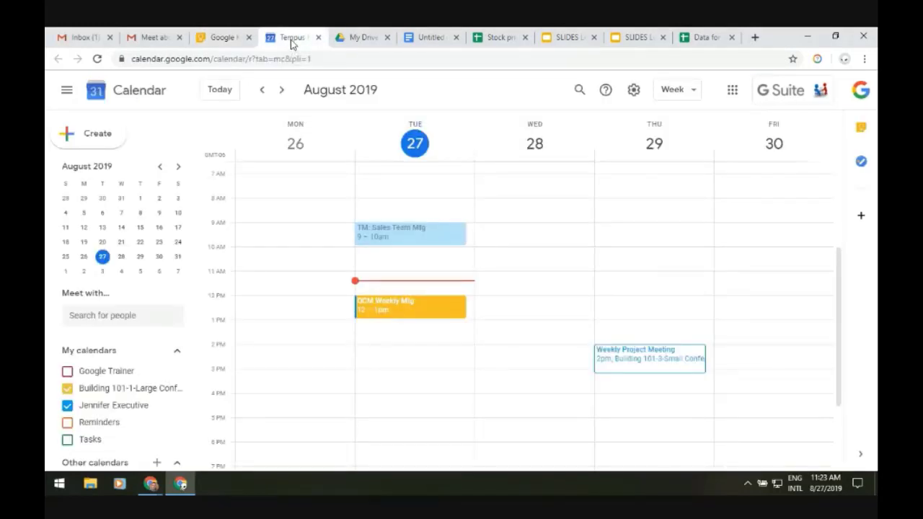
click(99, 59)
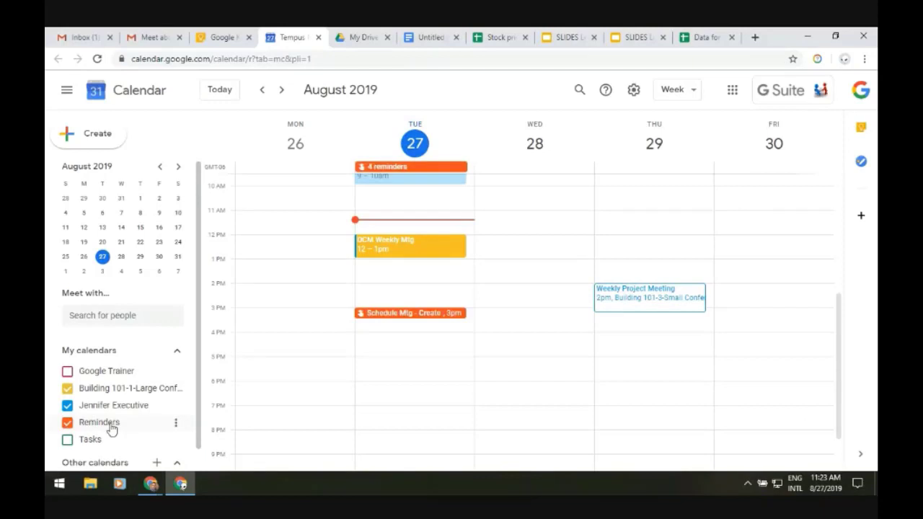
click(412, 318)
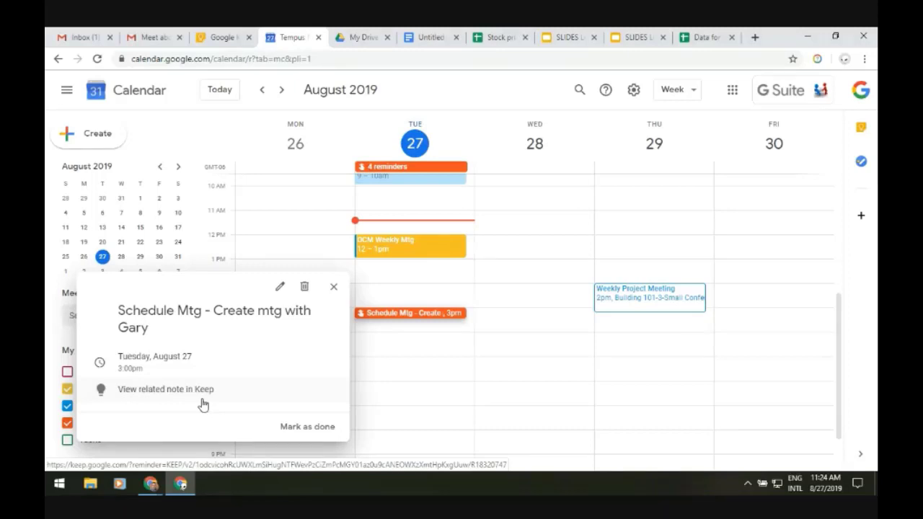
click(456, 106)
Switch to Drive, close the open presentation preview and browse the My Drive file list.
click(350, 41)
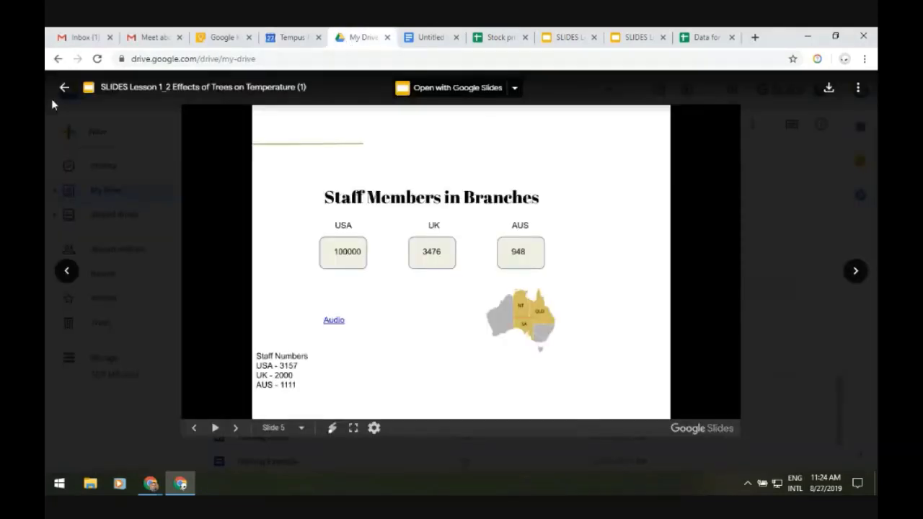
click(63, 89)
scroll(321, 264, up, 10)
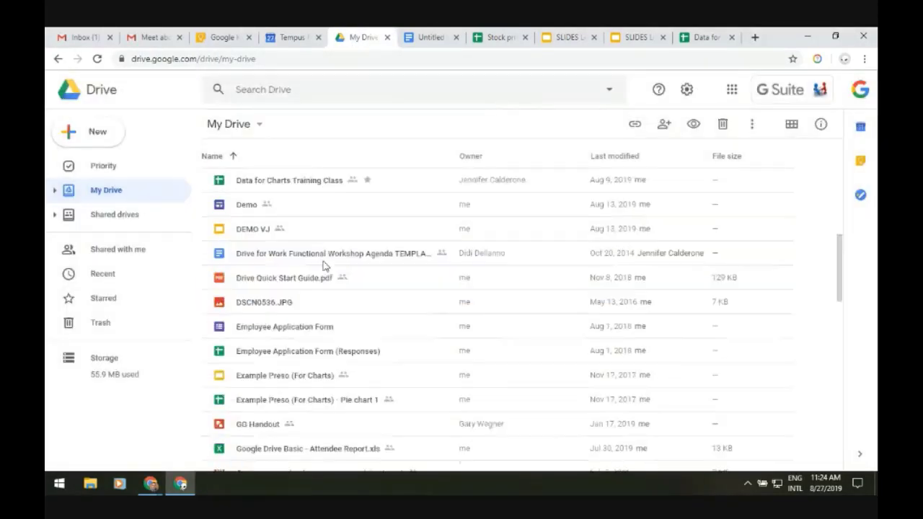
scroll(323, 264, up, 5)
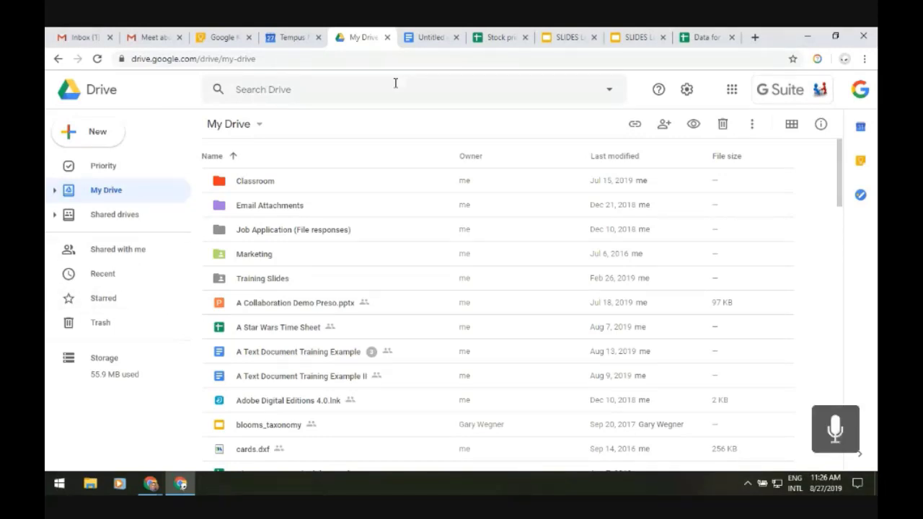
Switch to the untitled Google Docs document, rename it "Demo document" and place the cursor in its body.
click(433, 38)
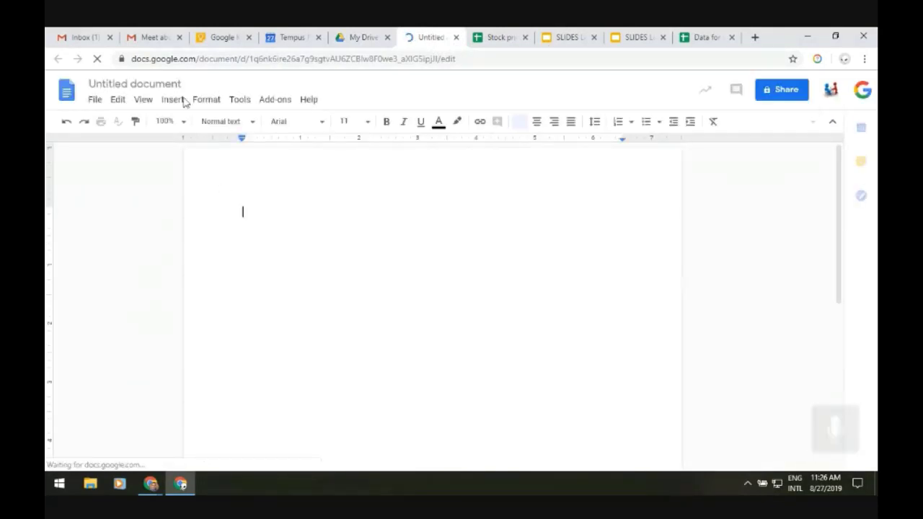
click(132, 84)
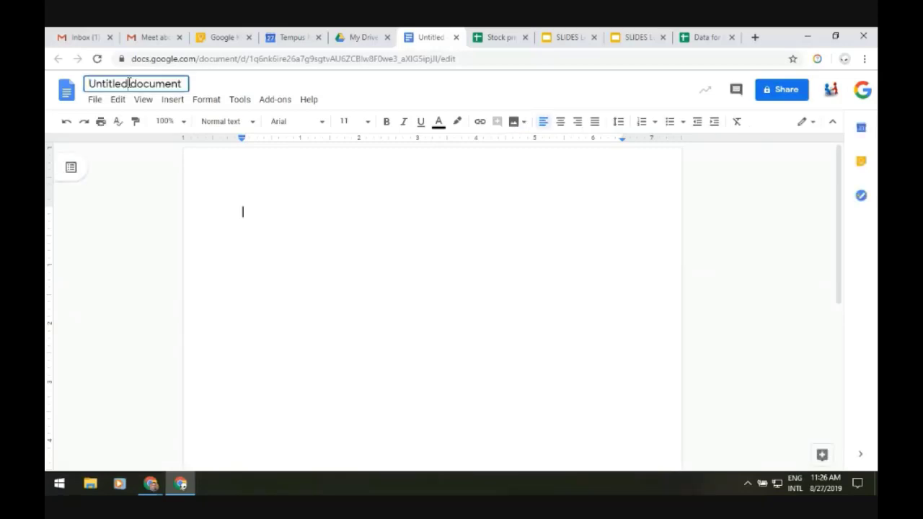
drag(129, 84, 87, 85)
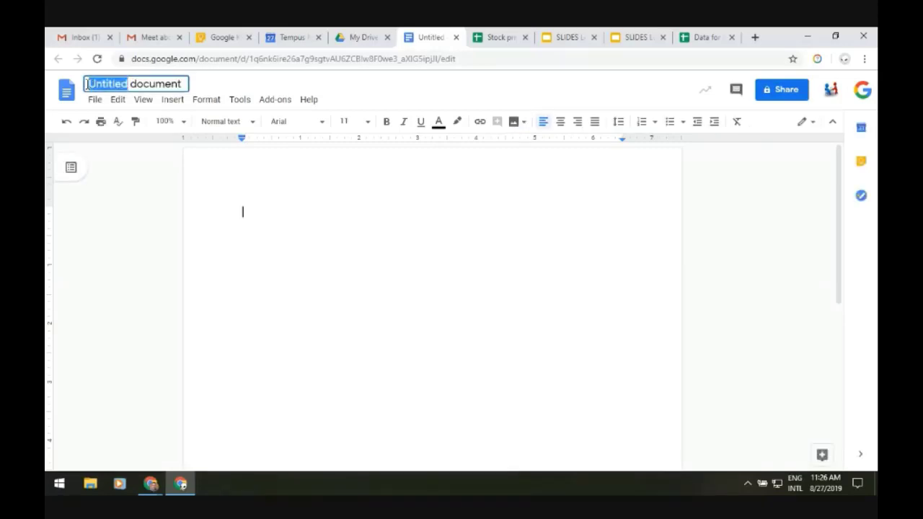
text(Demo)
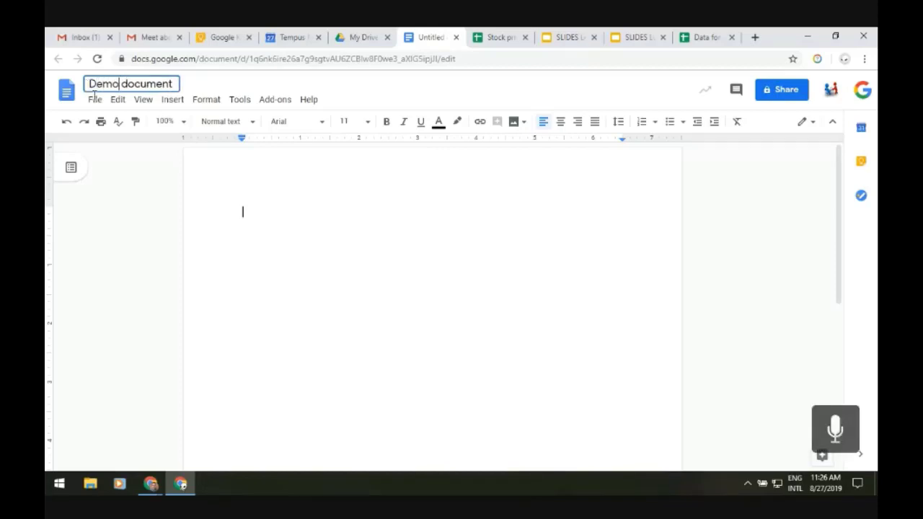
click(249, 209)
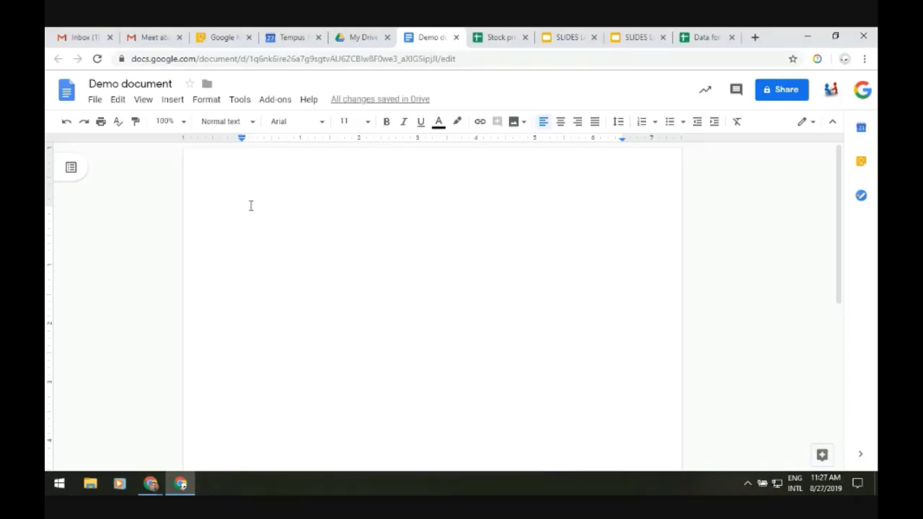
key(ctrl+shift+s)
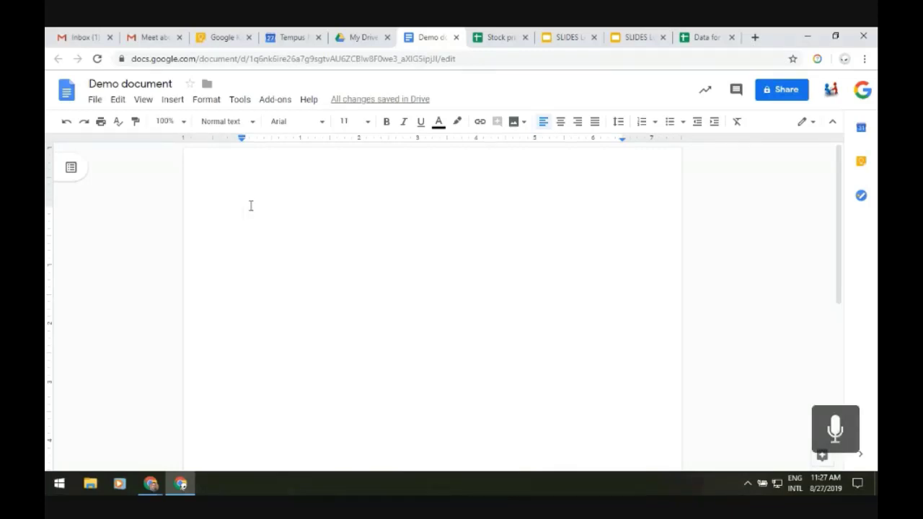
key(ctrl+shift+s)
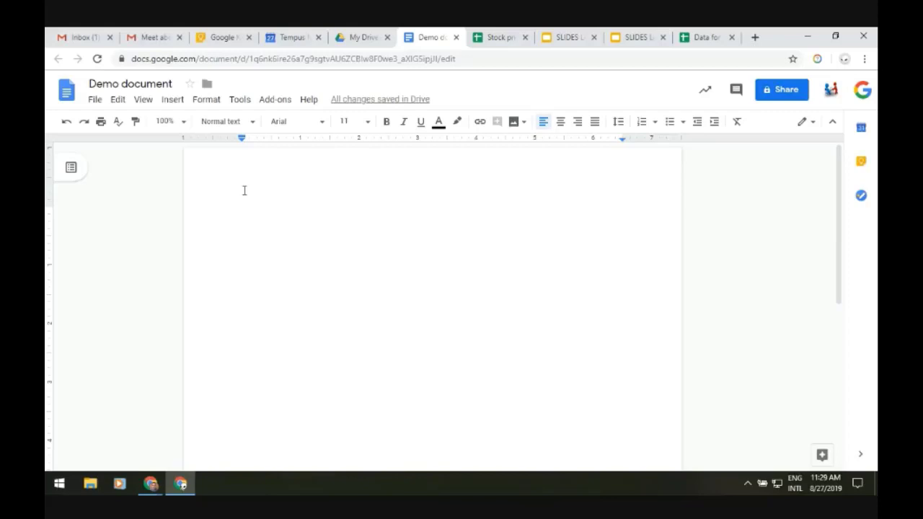
key(ctrl+shift+s)
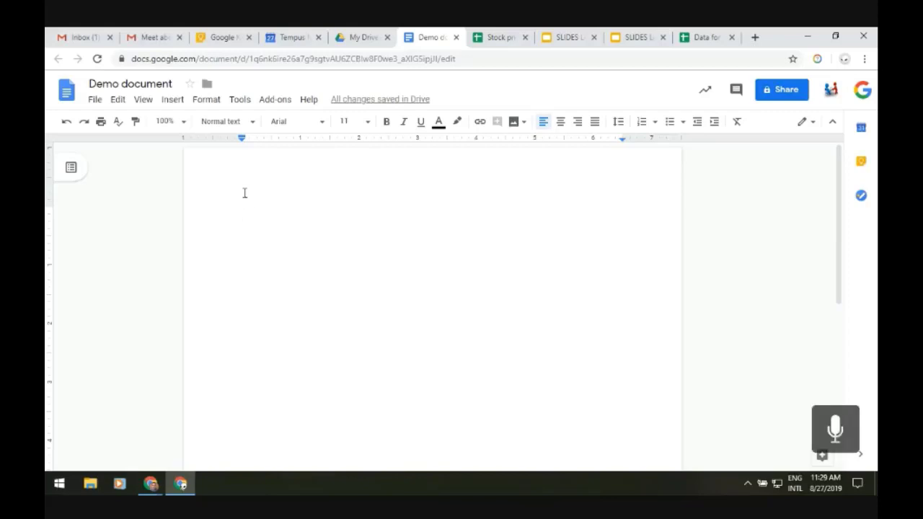
key(ctrl+shift+s)
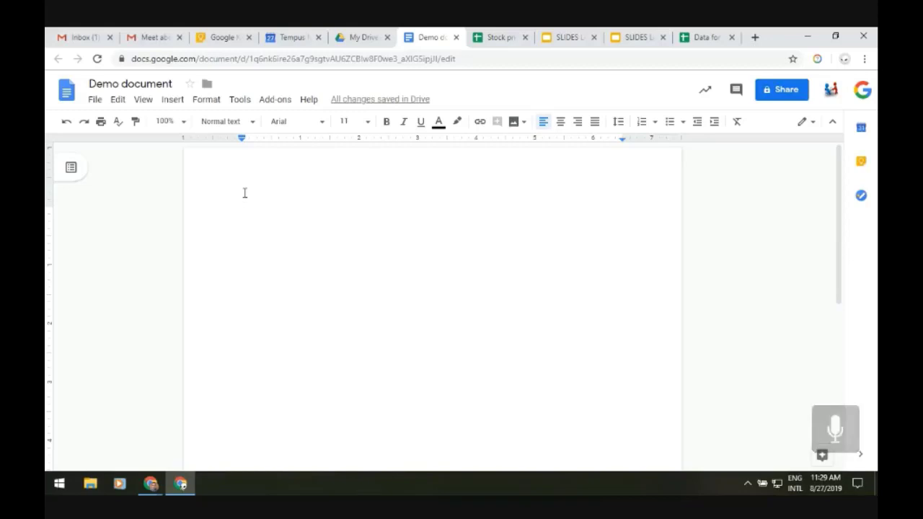
Open the voice typing tool, read through its "Type with your voice" help article and close the help.
click(238, 99)
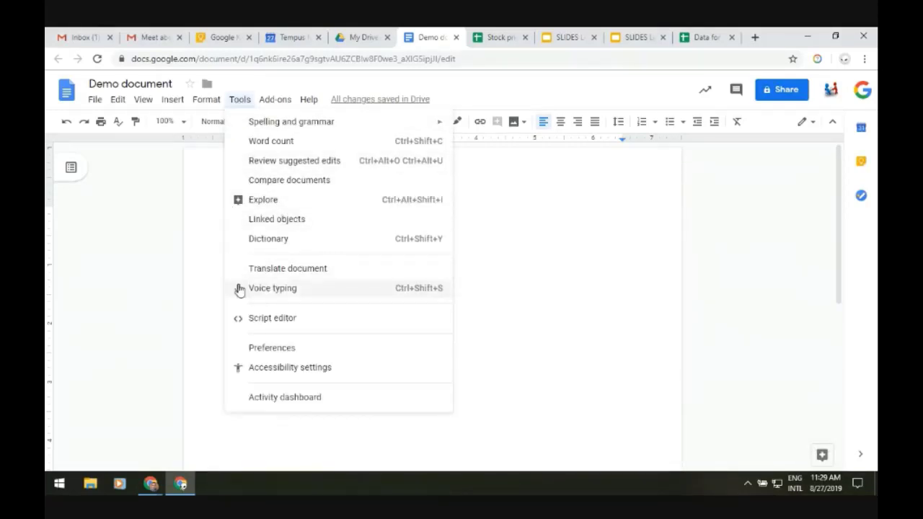
click(312, 289)
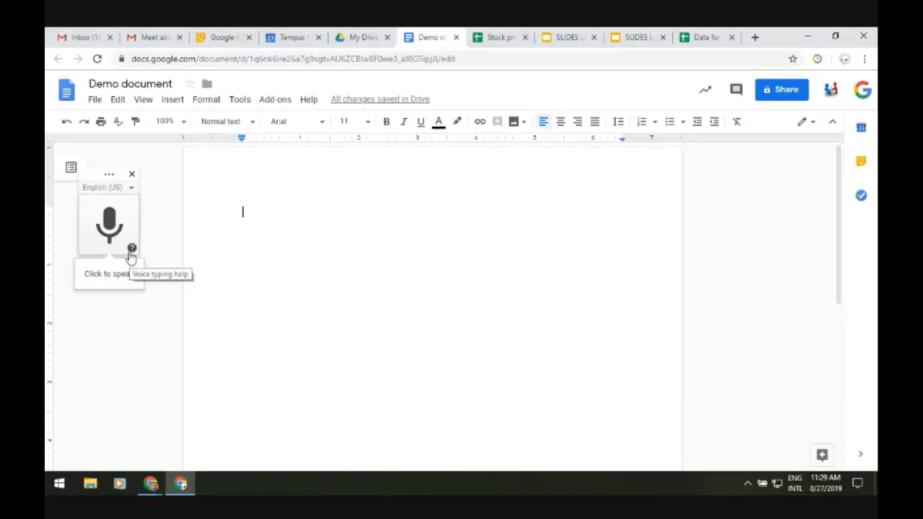
click(132, 250)
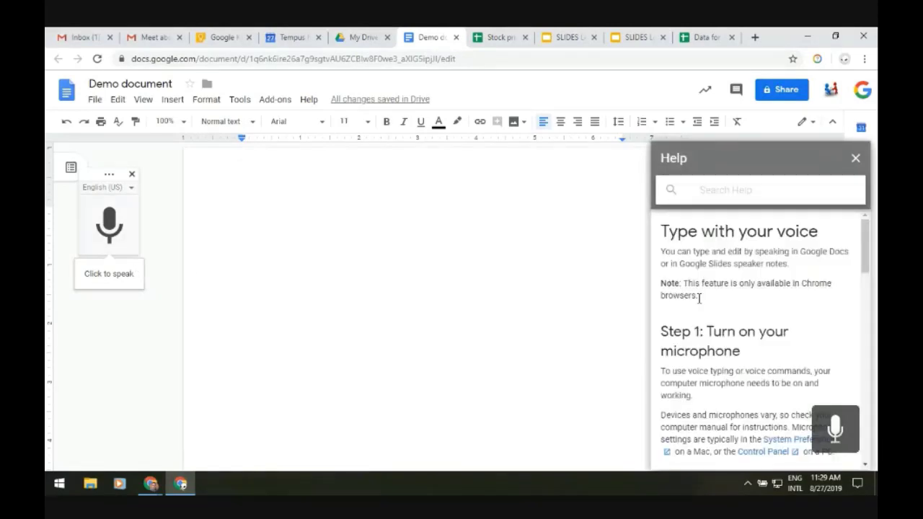
scroll(745, 339, down, 1)
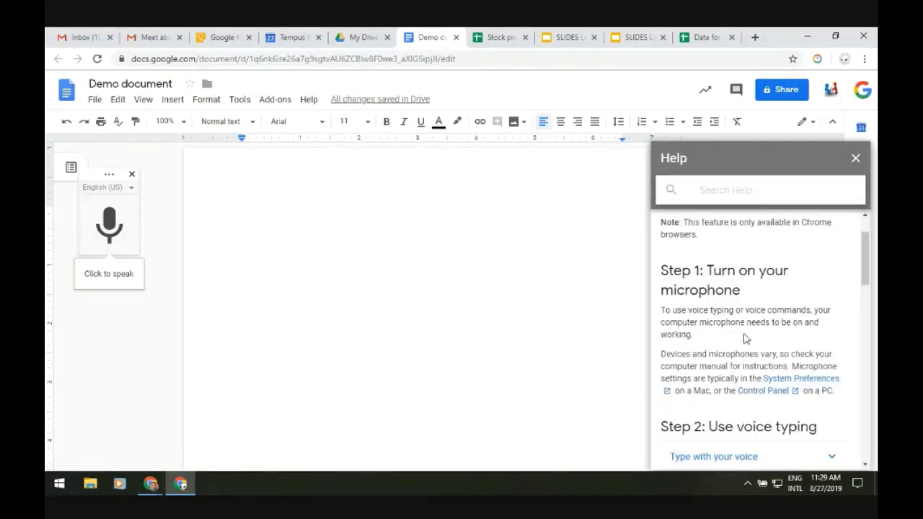
scroll(744, 339, down, 3)
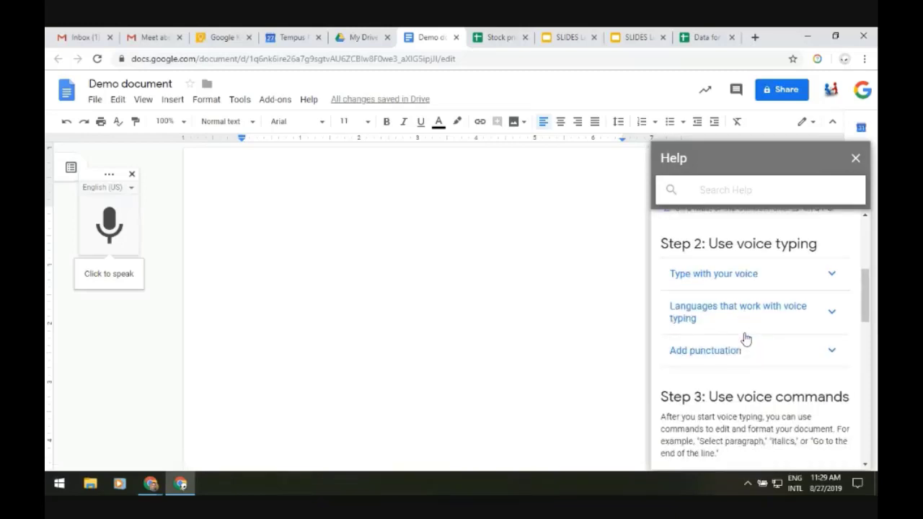
scroll(747, 338, down, 3)
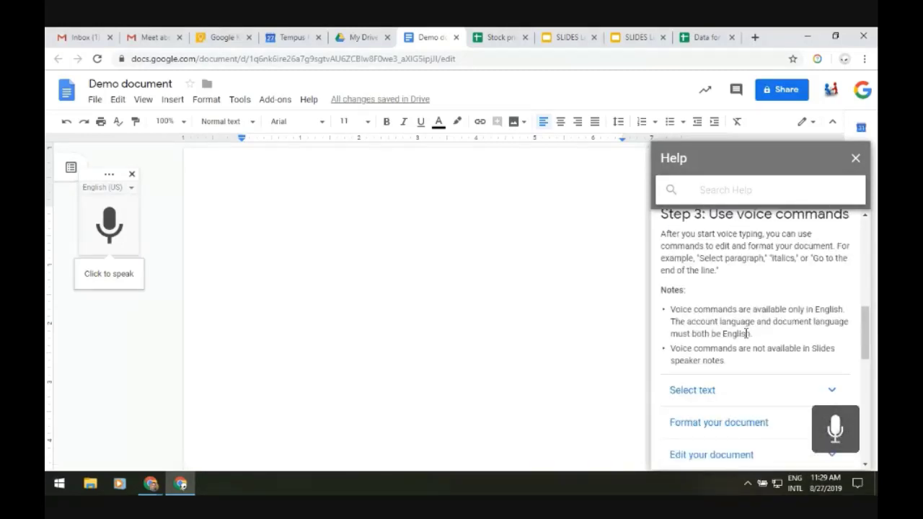
scroll(746, 335, down, 1)
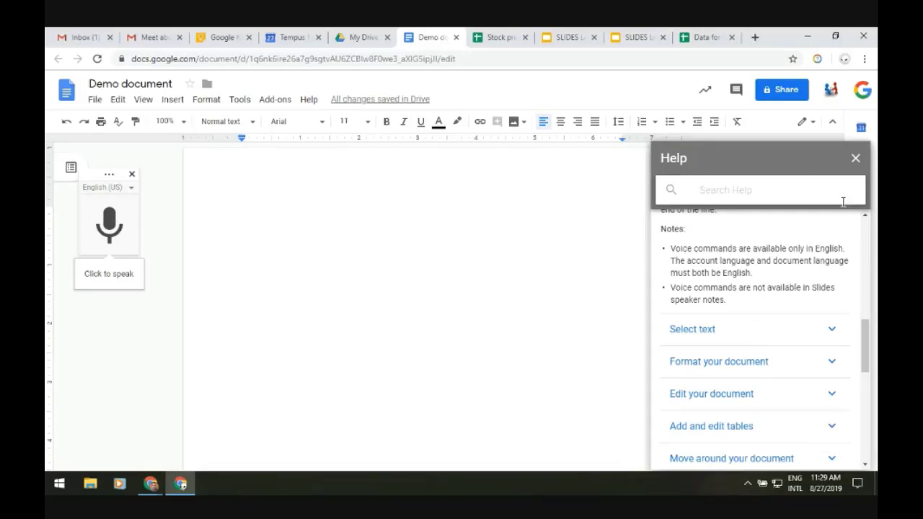
click(854, 160)
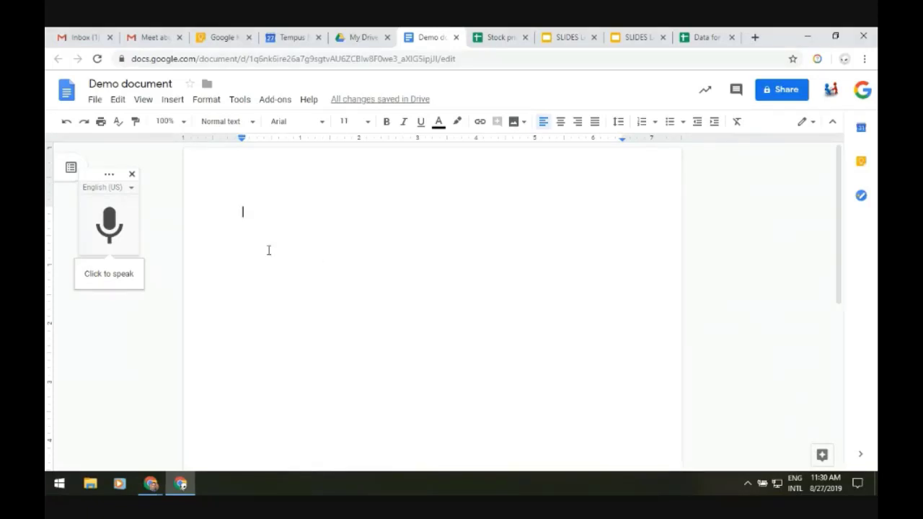
Dictate a paragraph about voice typing in Google Docs, from "So now that we've been able" to "as I normally would.", and stop the dictation.
click(116, 222)
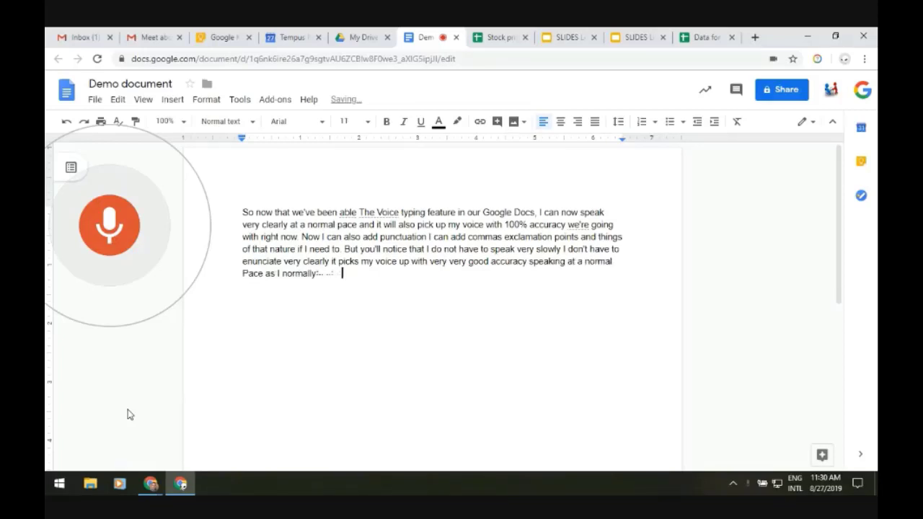
click(111, 241)
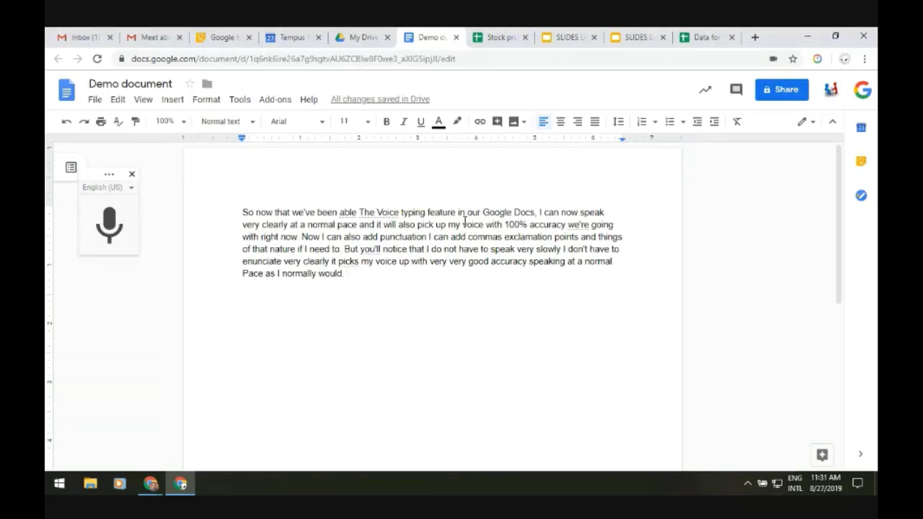
drag(463, 224, 474, 224)
click(483, 269)
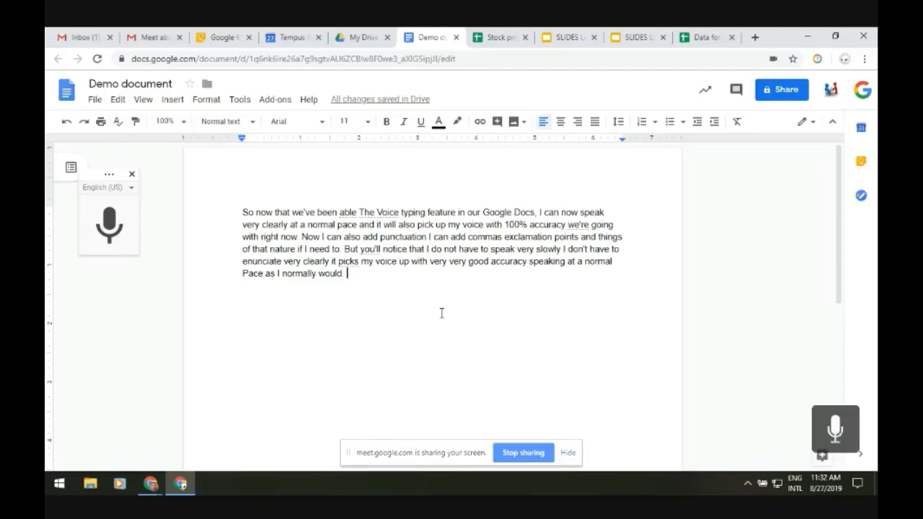
Add four line breaks after the dictated paragraph and close the voice typing tool.
key(Return)
key(Return)
key(Return)
key(Return)
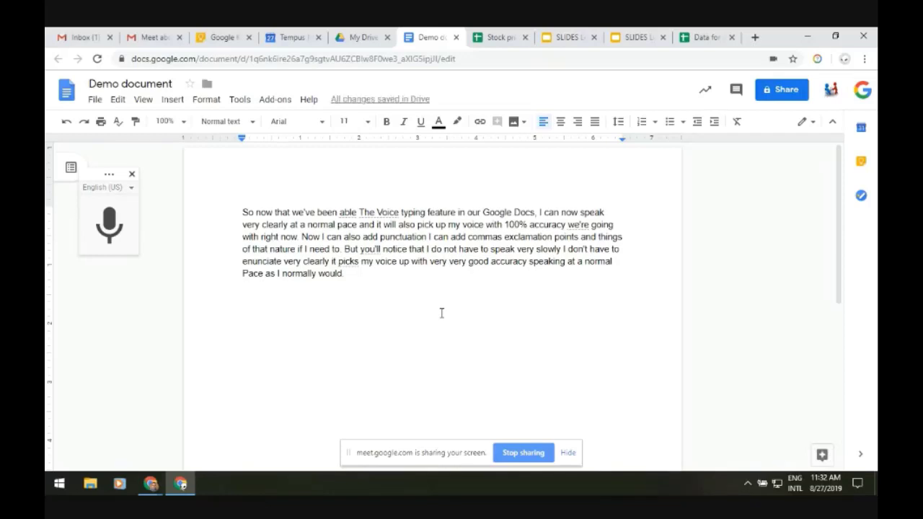
click(131, 174)
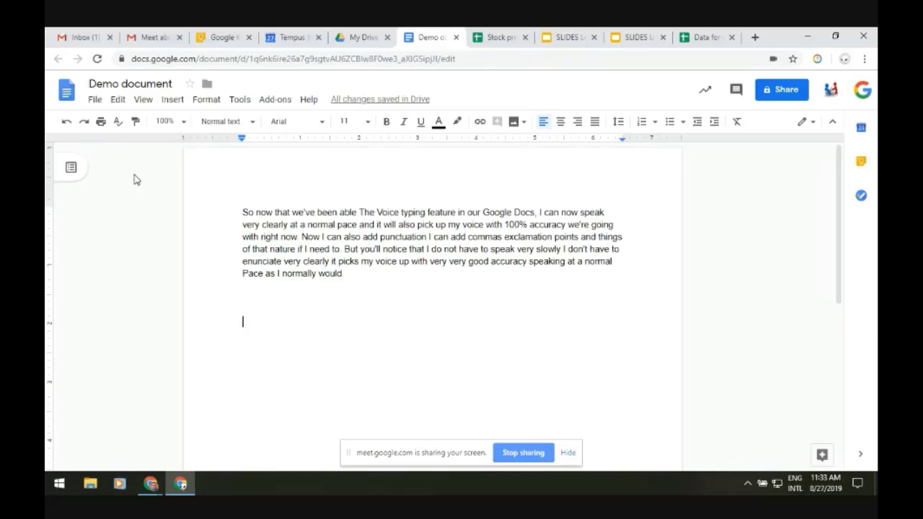
Examine the column layouts and the paragraph styles, including the options for saving default styles, without applying any.
click(192, 101)
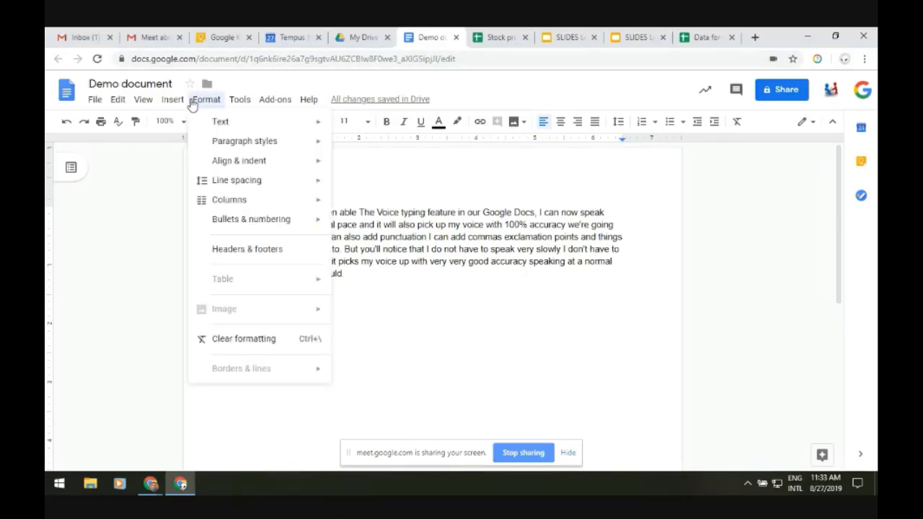
mouse_move(203, 205)
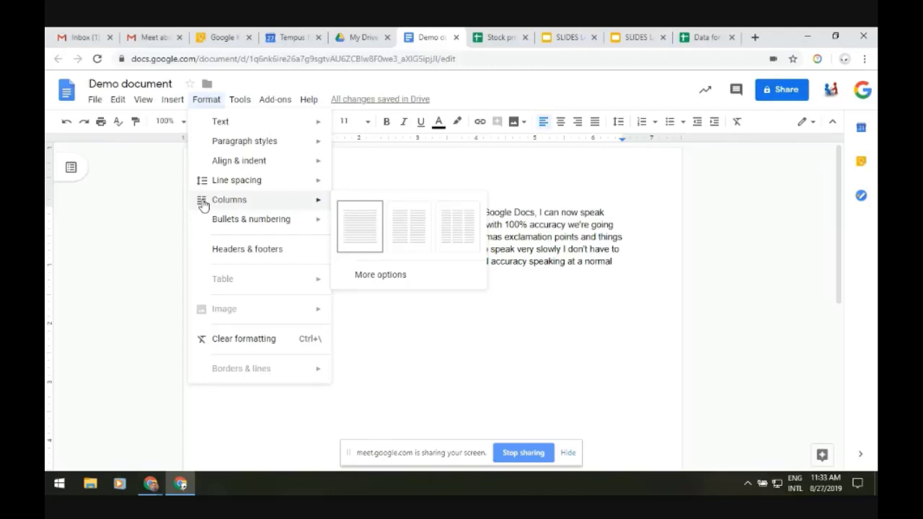
key(ctrl+shift+s)
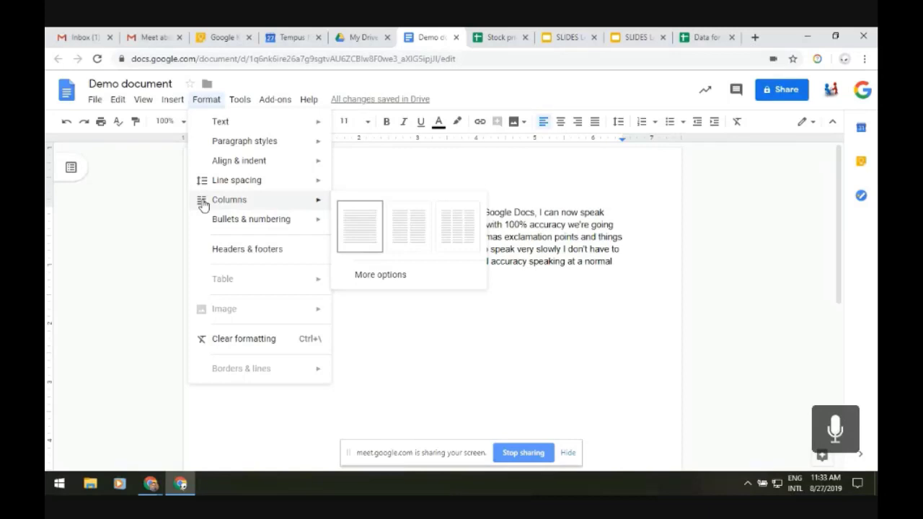
key(ctrl+shift+s)
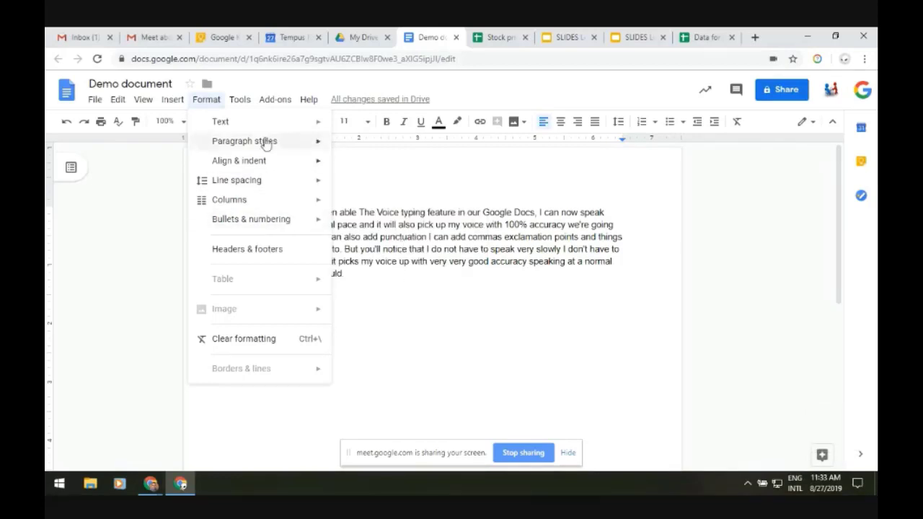
mouse_move(266, 141)
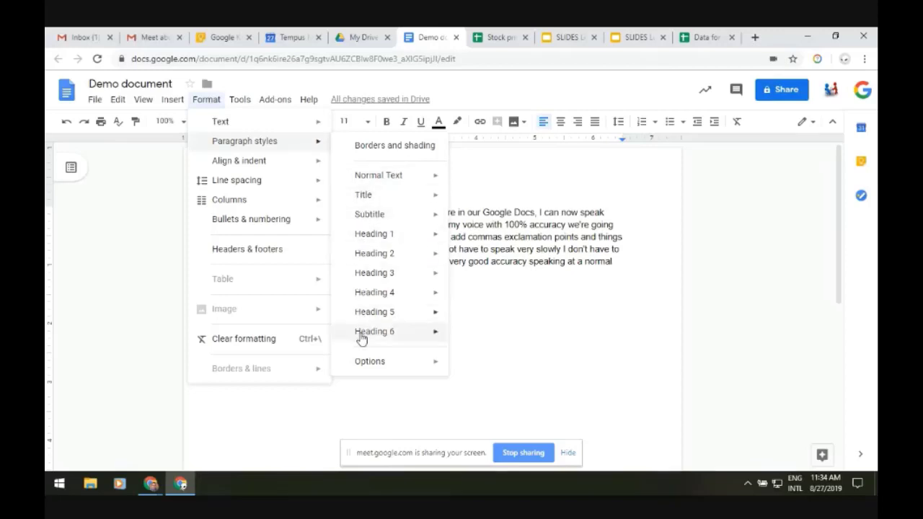
mouse_move(361, 339)
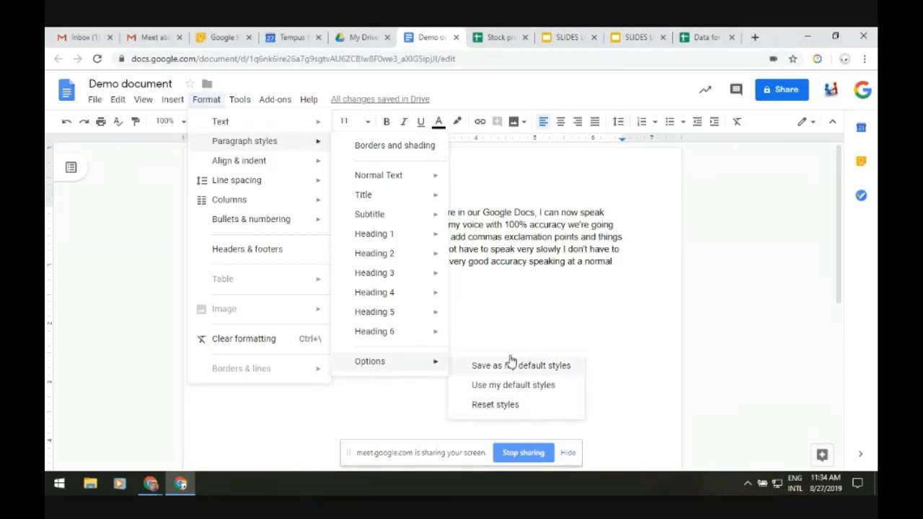
click(517, 279)
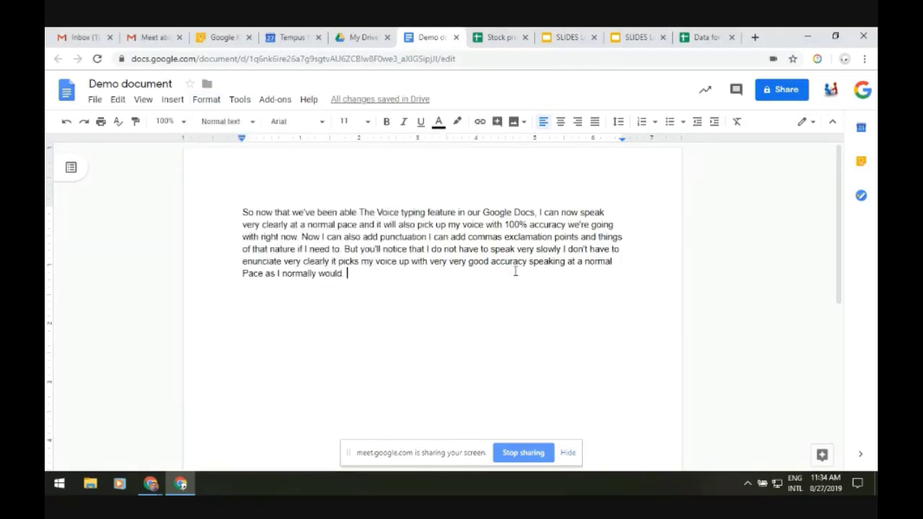
Review the page setup's orientation, paper size, page color, margins and default setting, and cancel without changing anything.
click(95, 102)
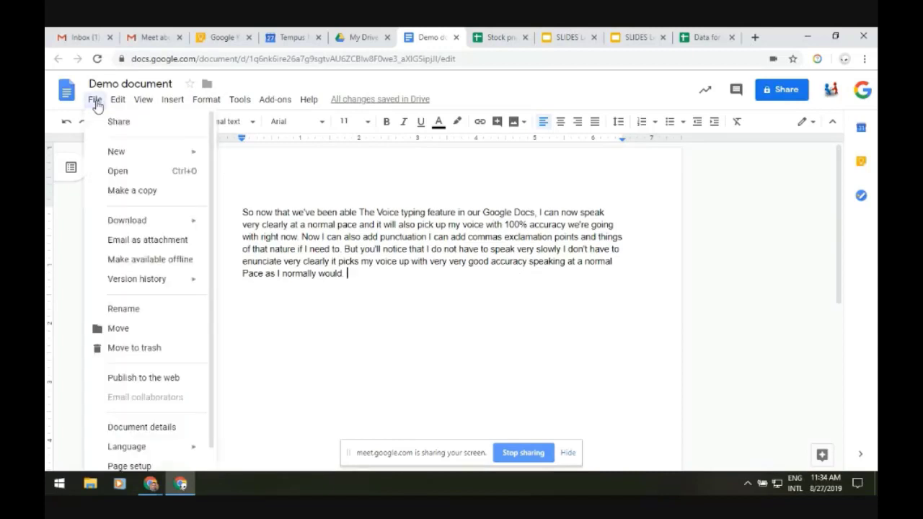
scroll(119, 396, down, 1)
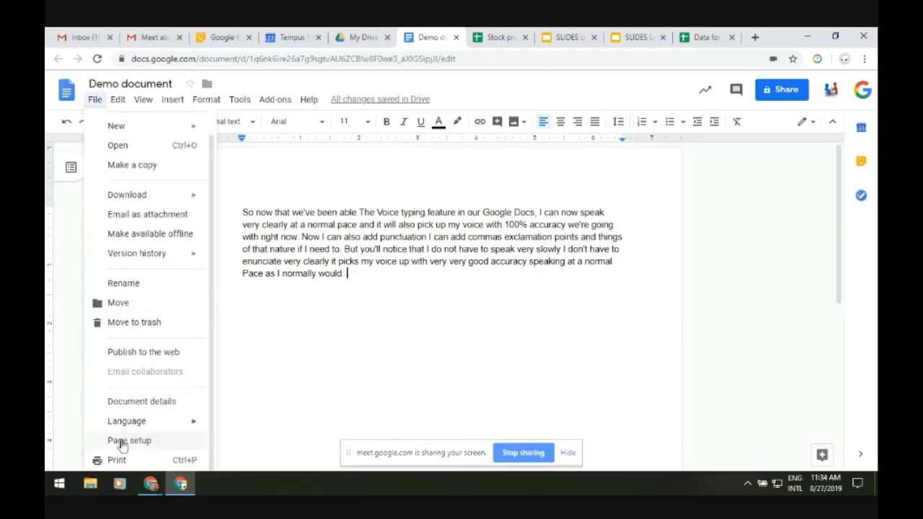
click(121, 442)
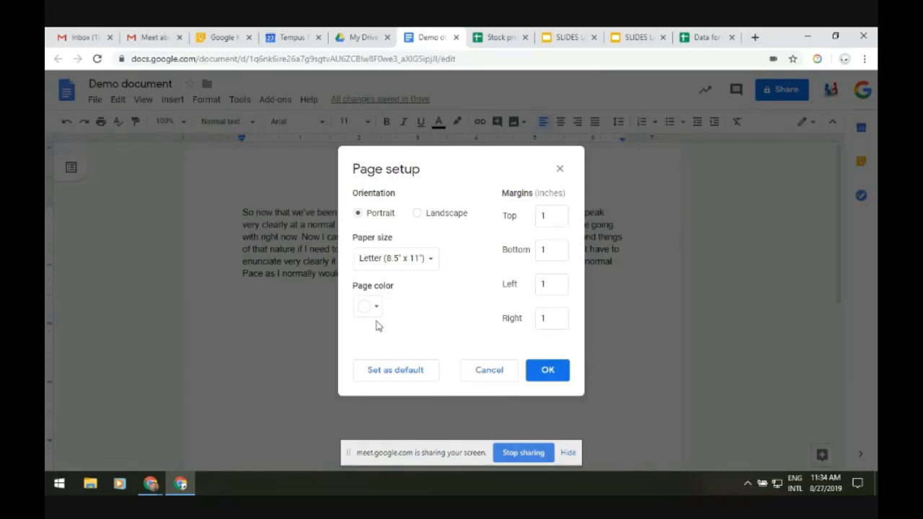
drag(546, 215, 532, 219)
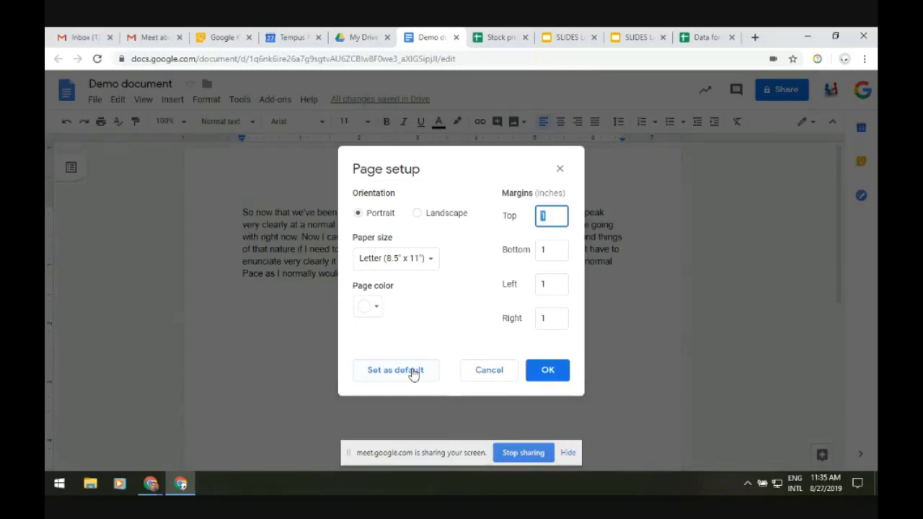
click(479, 376)
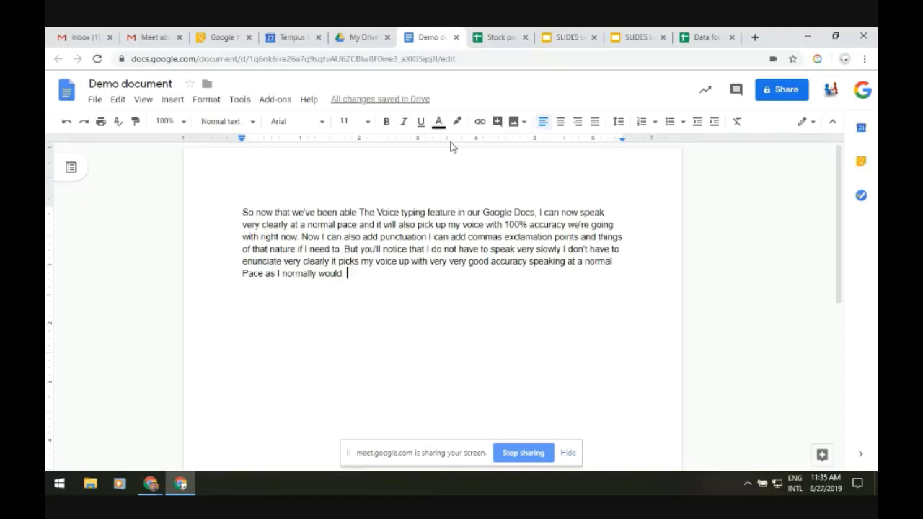
Review the document's view options and its editing, suggesting and viewing modes without changing any.
click(144, 101)
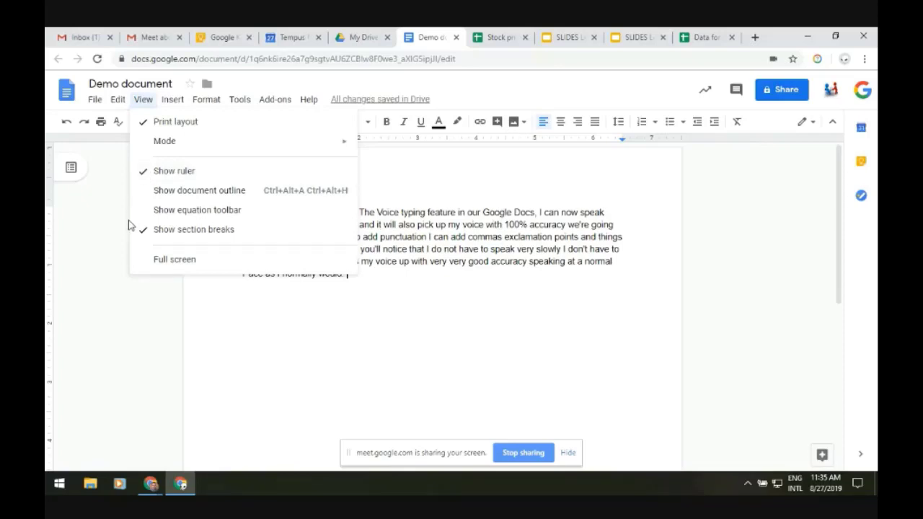
mouse_move(163, 141)
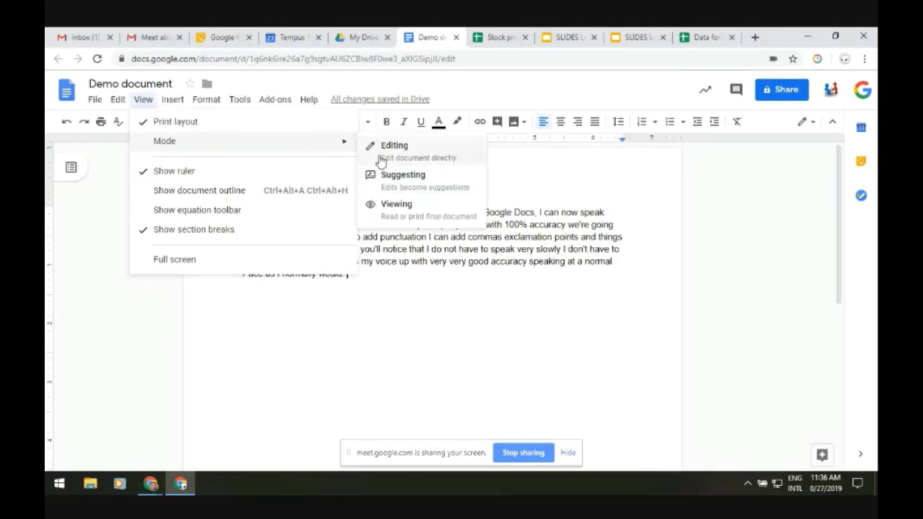
click(556, 85)
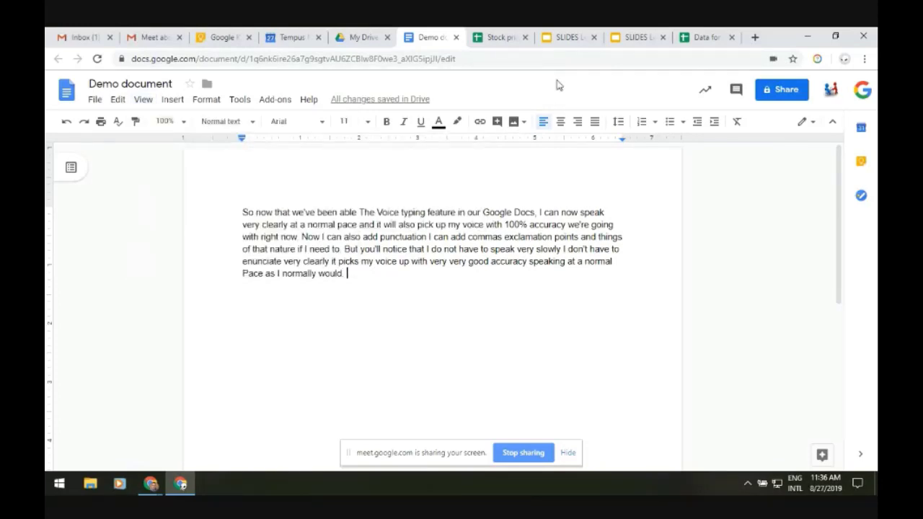
Add two line breaks after the dictated paragraph and insert a table with three columns and two rows there.
key(ctrl+shift+s)
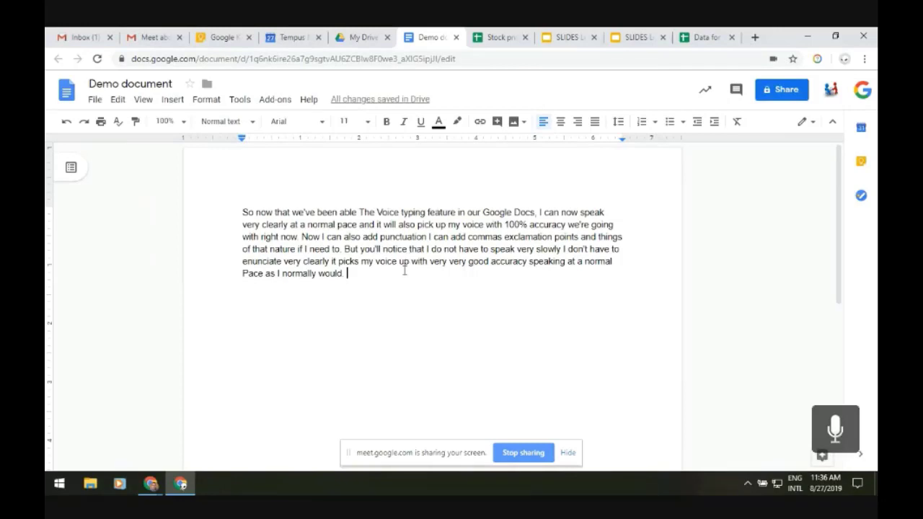
key(Return)
key(Return)
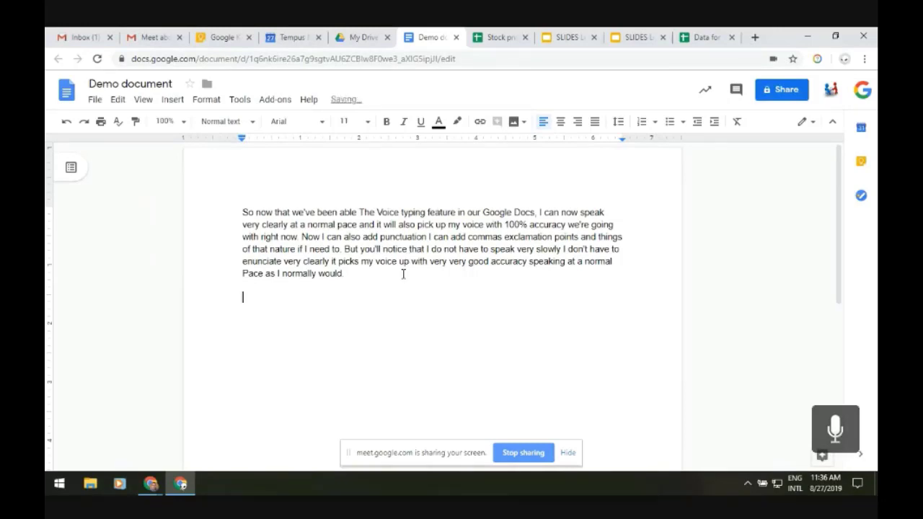
key(ctrl+shift+s)
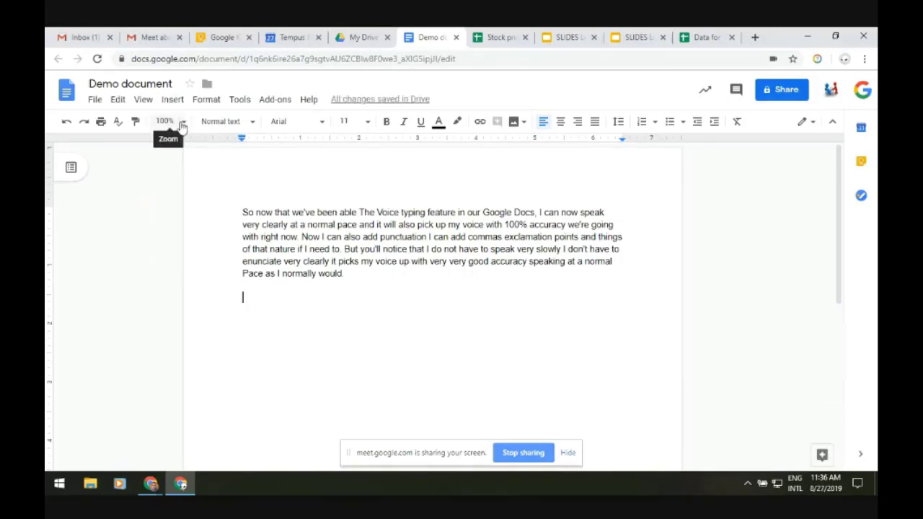
click(178, 106)
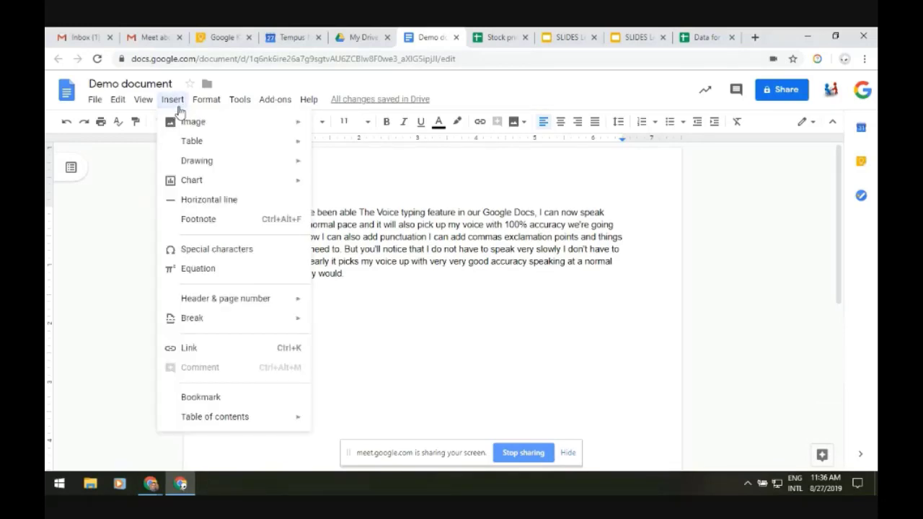
mouse_move(239, 150)
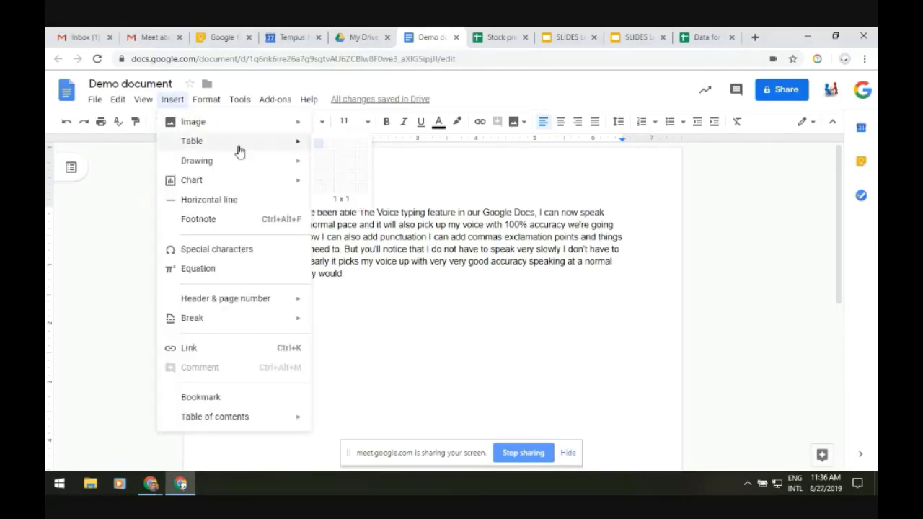
click(342, 160)
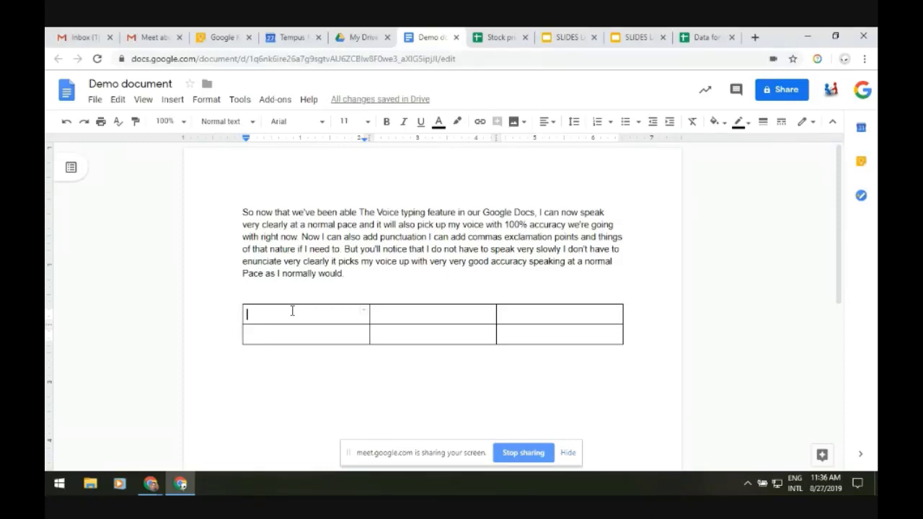
Select the top border of the table's first cell and review the border width choices without applying one.
click(289, 304)
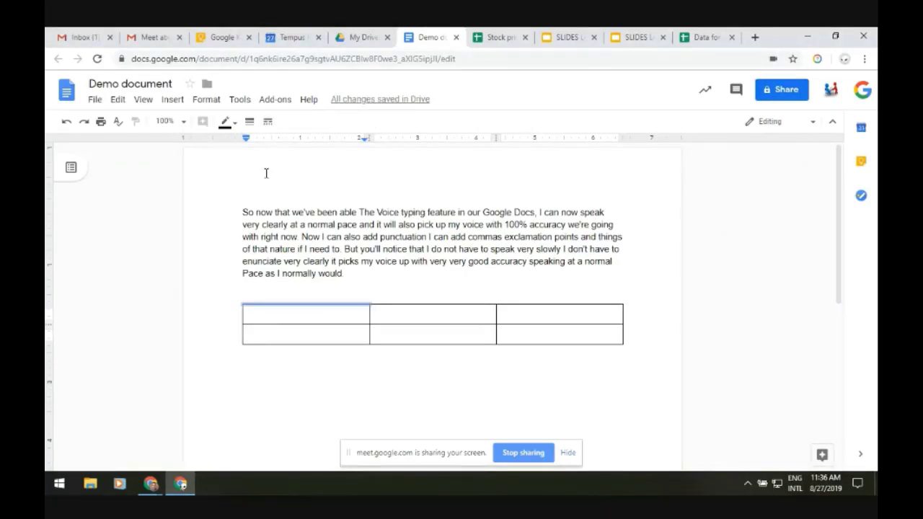
click(251, 128)
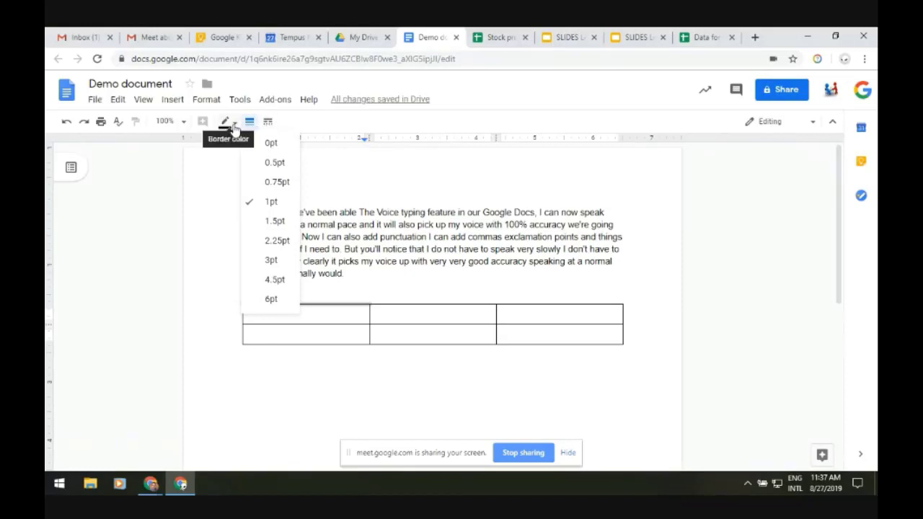
click(375, 329)
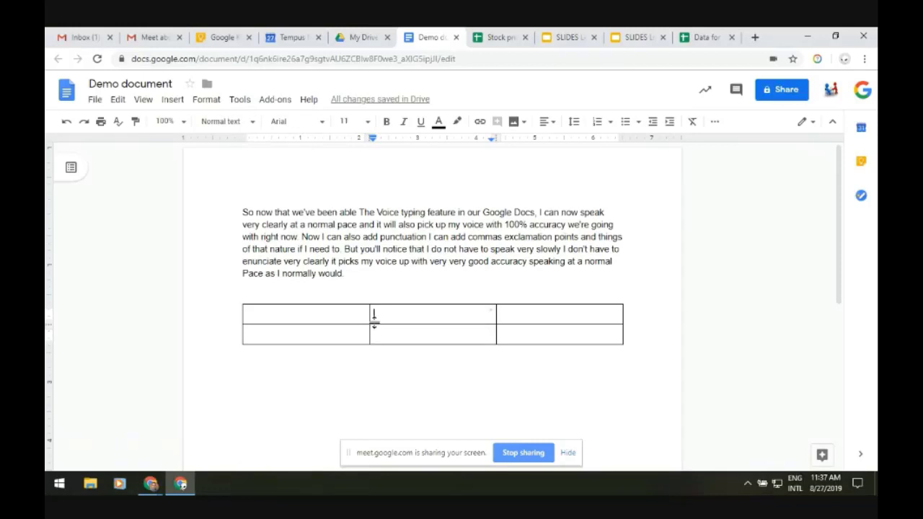
Narrow the table's first column by moving its outer edge inward about 0.6 inch, and make the first row slightly taller.
click(376, 324)
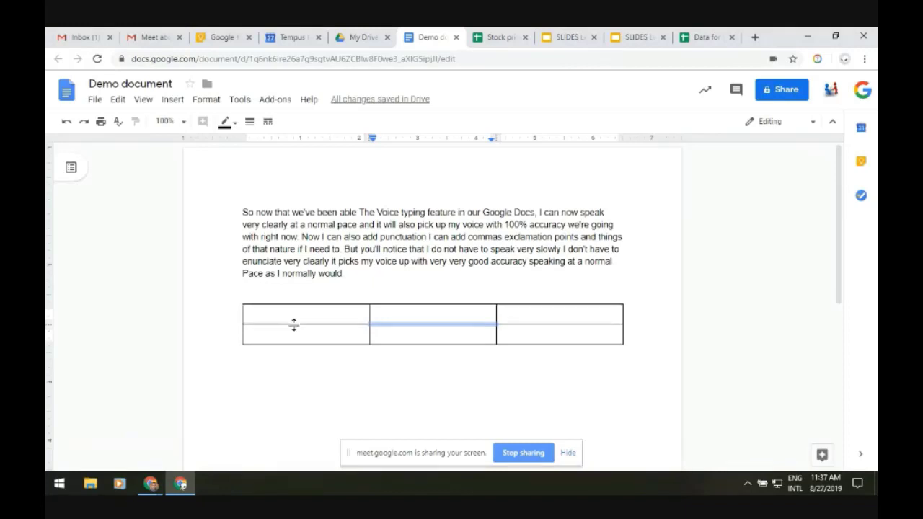
drag(293, 324, 276, 313)
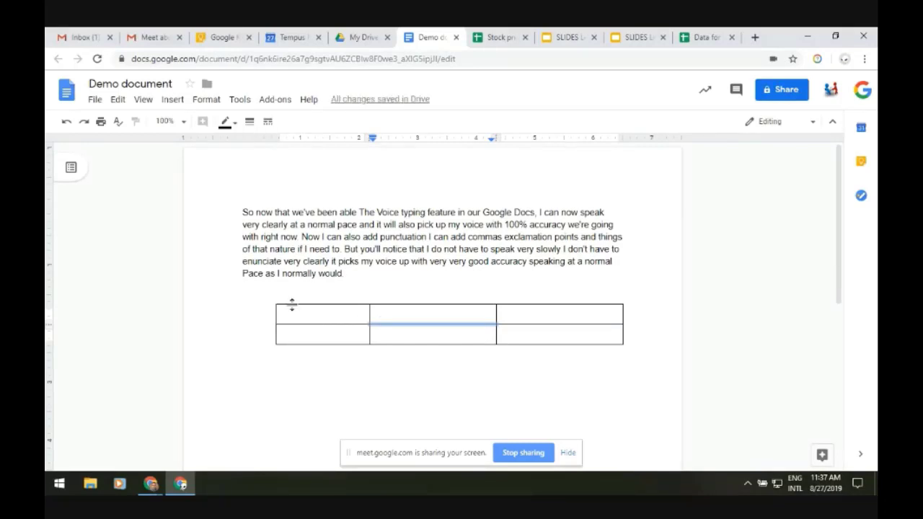
drag(292, 305, 292, 303)
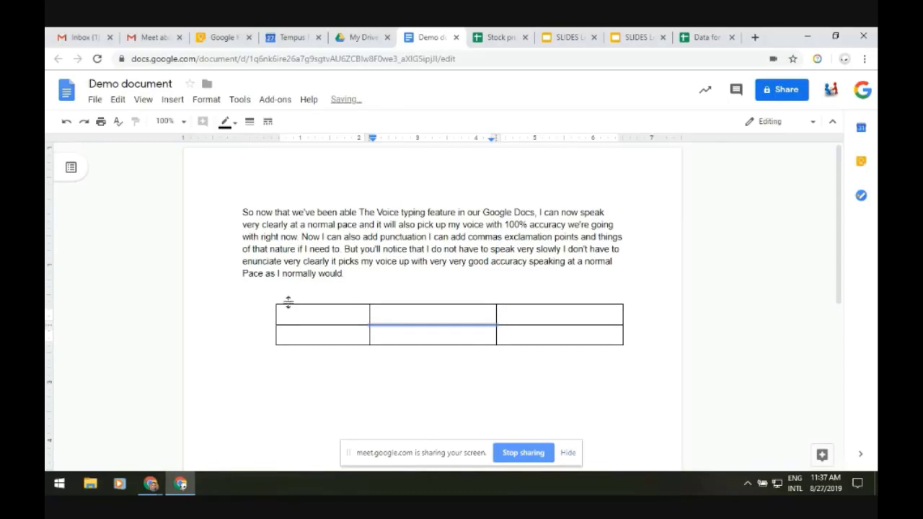
click(288, 303)
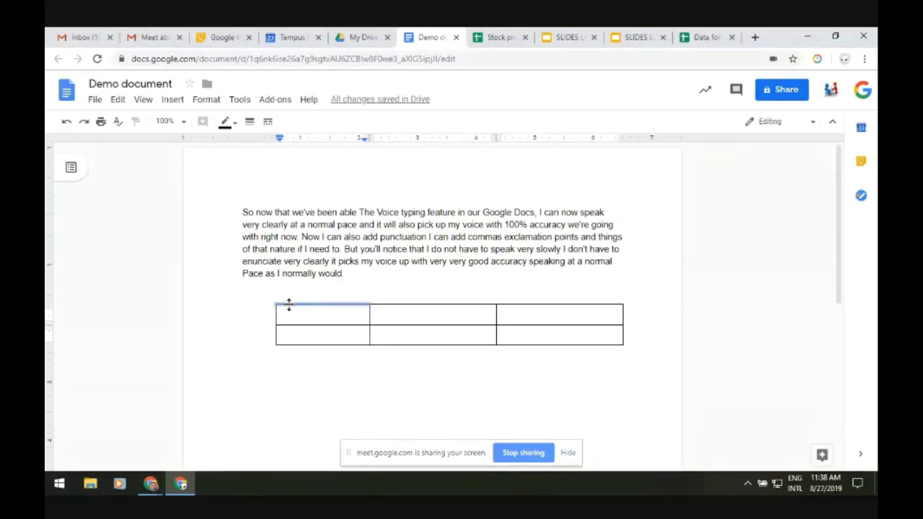
key(ctrl+shift+s)
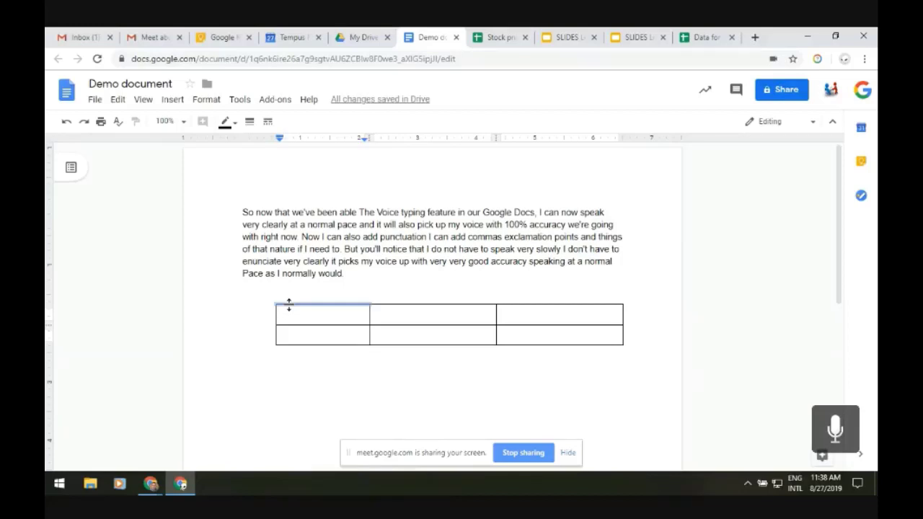
Switch to the Stock prices spreadsheet and review the summary calculations for the Adj Close* values in G2:G9, leaving Sum selected.
click(495, 37)
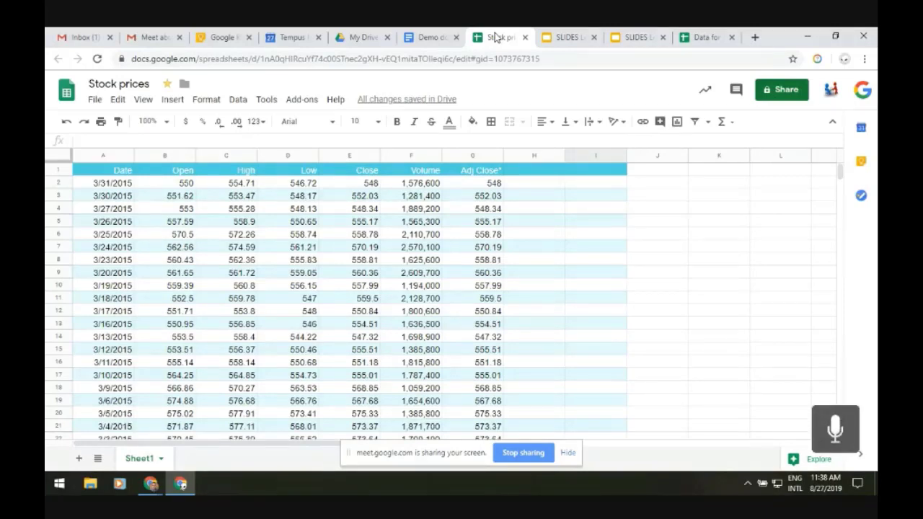
click(568, 453)
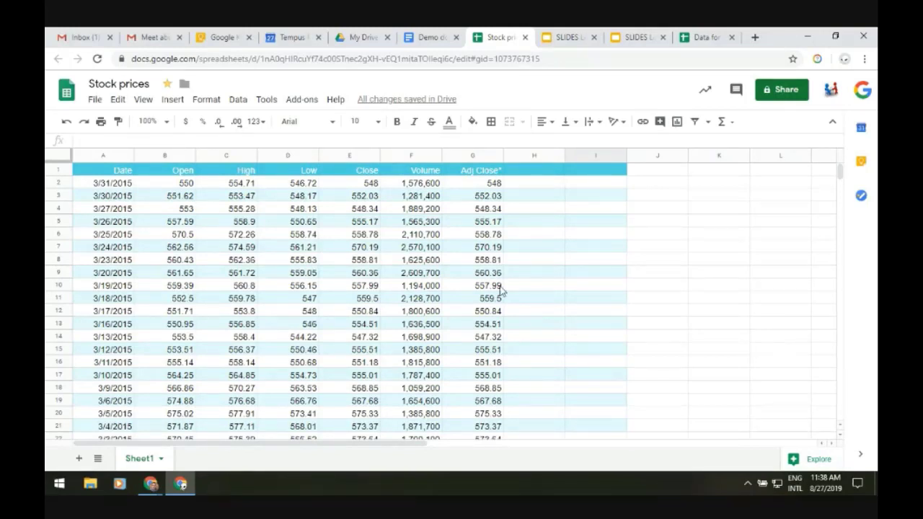
drag(486, 275, 490, 189)
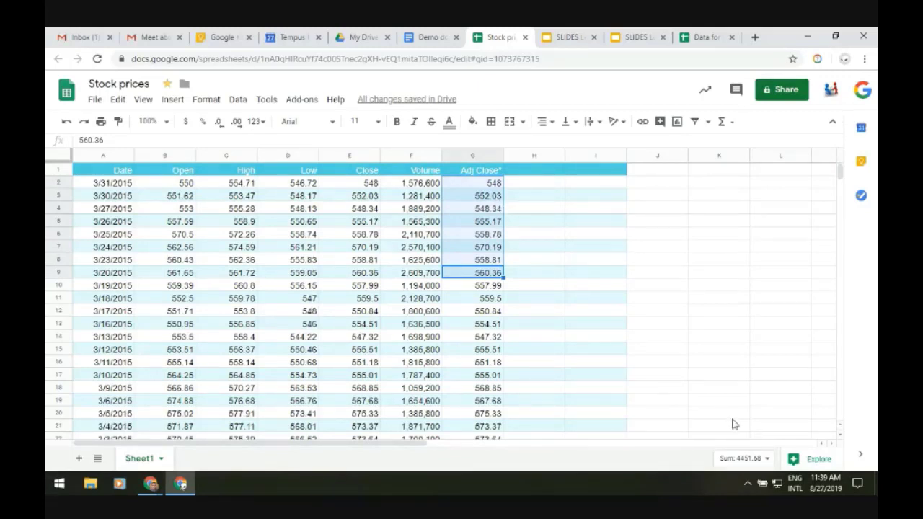
click(767, 459)
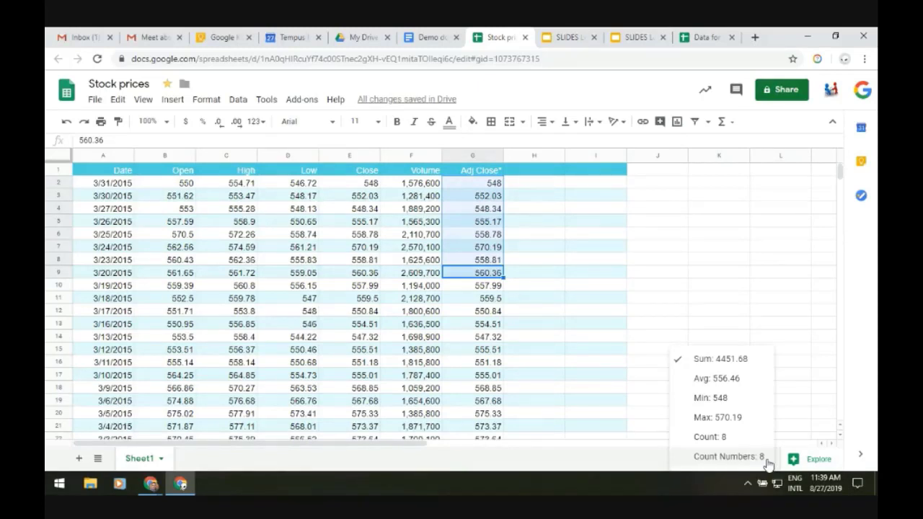
click(781, 367)
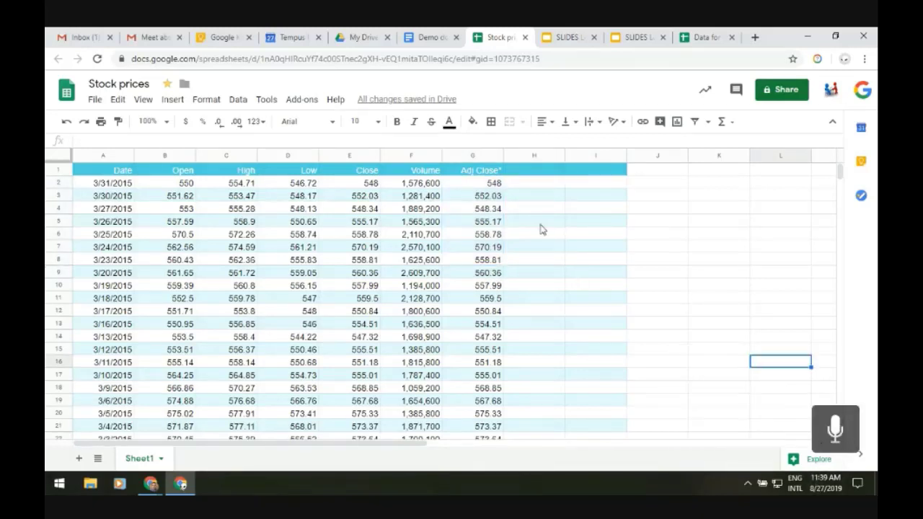
Select G2:G9, explore the data suggestions, and place the suggested "Adj Close* vs. Date" line chart on the sheet.
drag(496, 185, 494, 279)
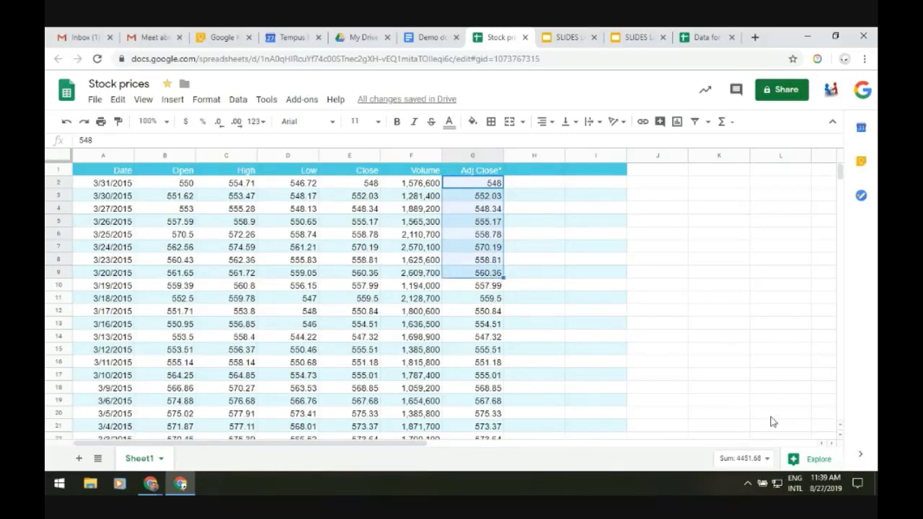
click(819, 459)
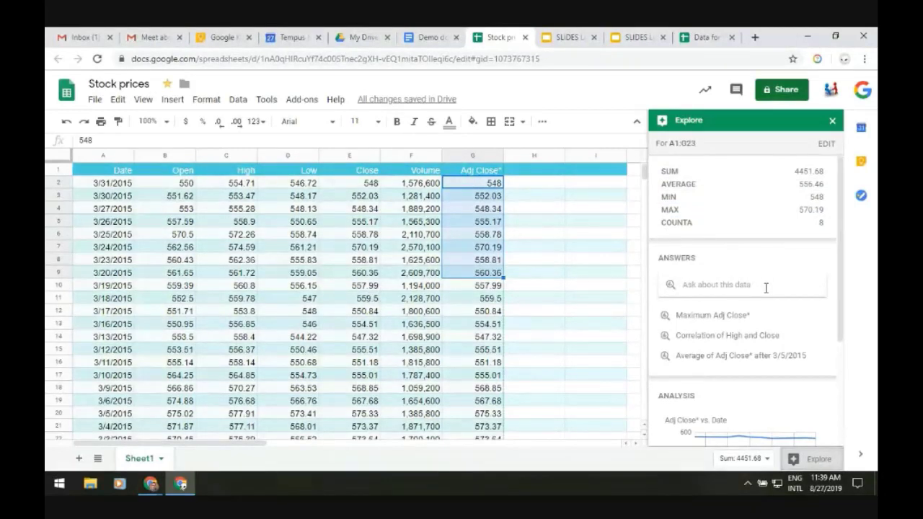
scroll(766, 288, down, 2)
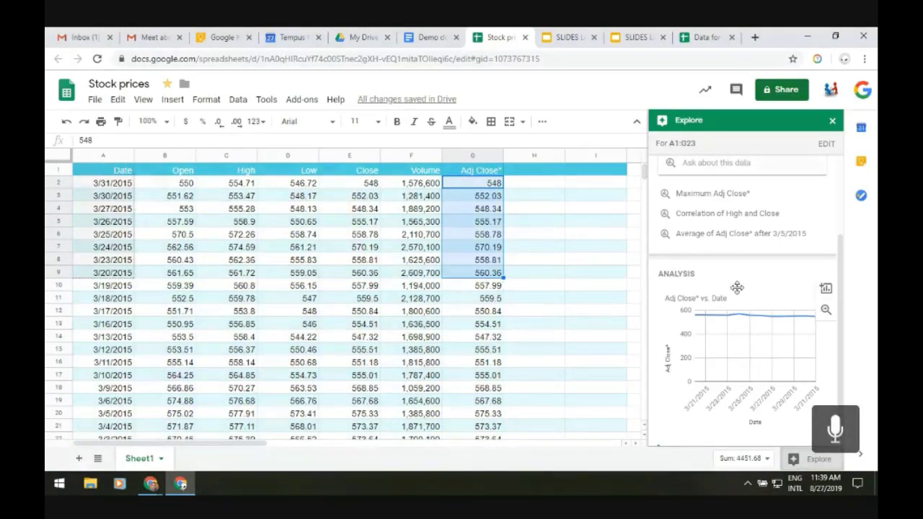
scroll(737, 285, down, 1)
mouse_move(749, 275)
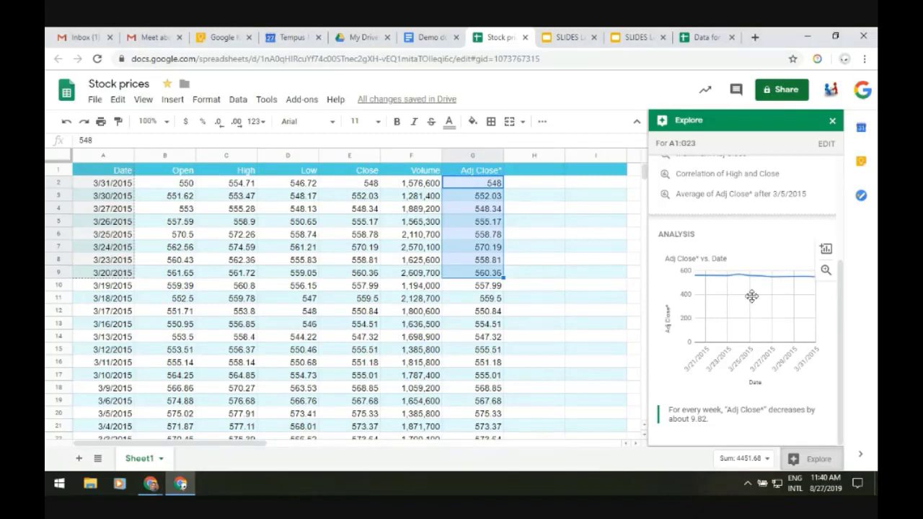
drag(772, 287, 348, 307)
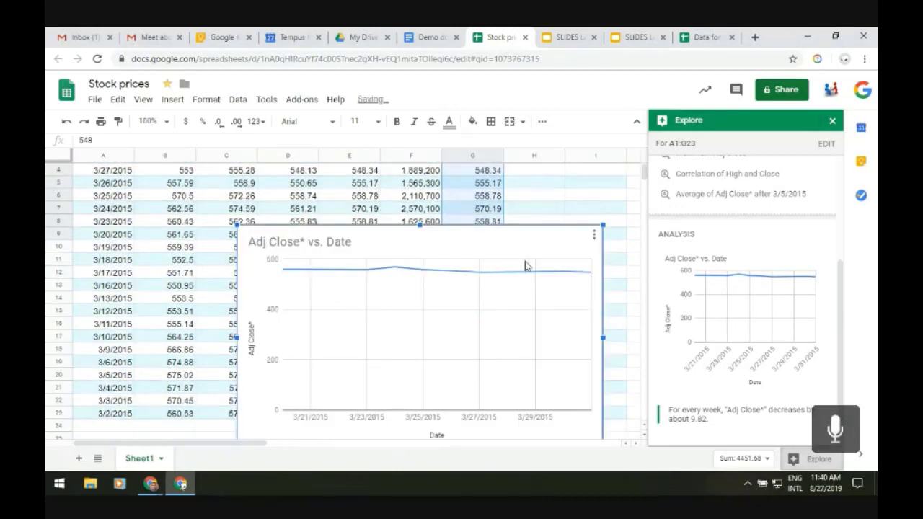
Move the "Adj Close* vs. Date" chart to its own sheet and return to Sheet1.
click(594, 235)
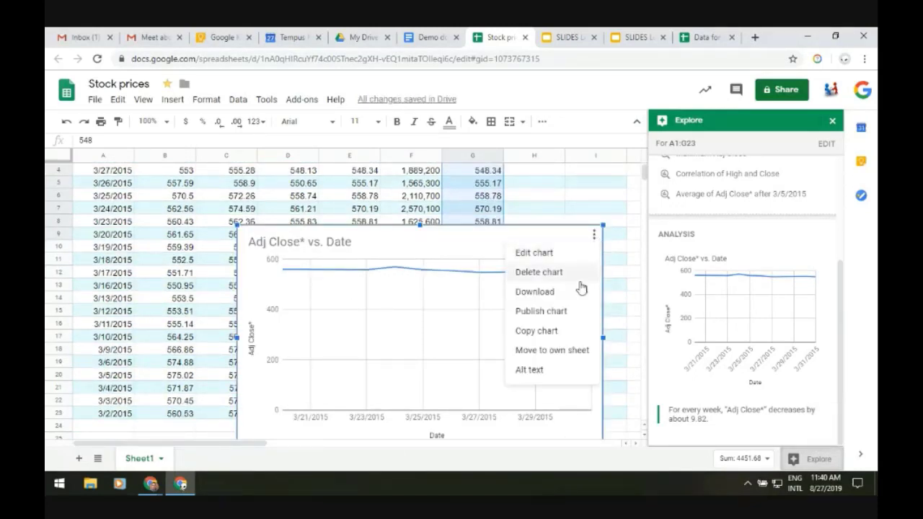
click(553, 351)
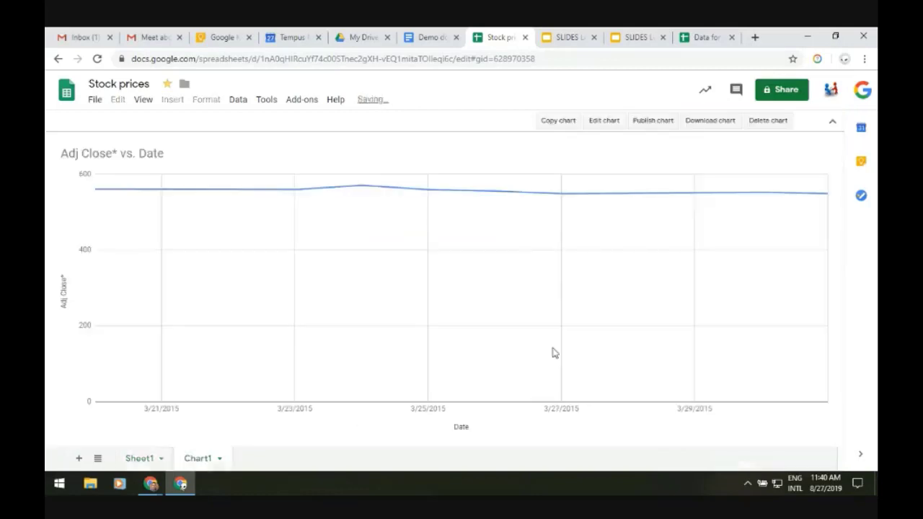
click(140, 458)
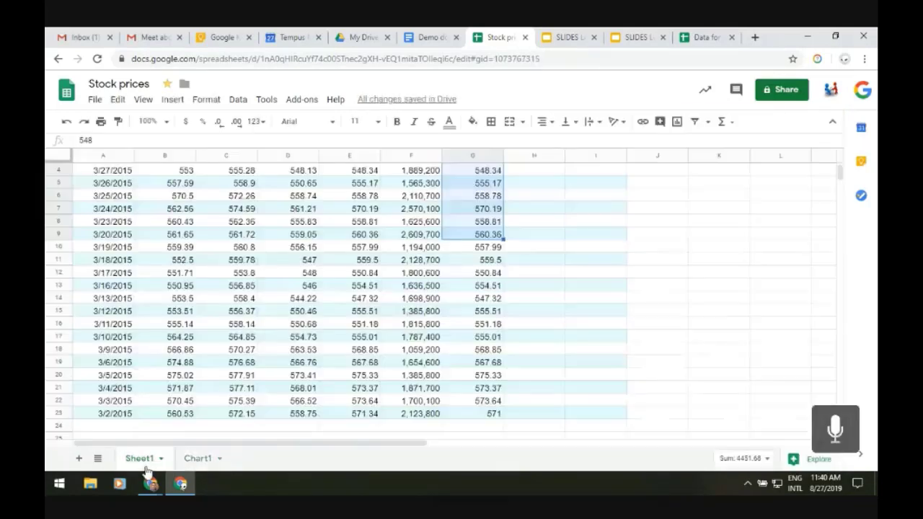
Review the Explore answers and analysis for the selected prices, view the Chart1 sheet, then return to Sheet1 and clear the selection.
click(803, 460)
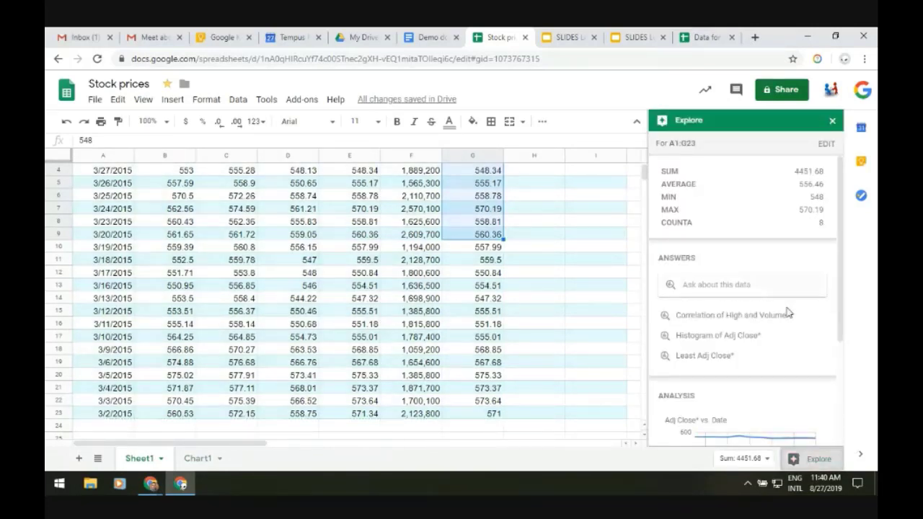
scroll(785, 310, down, 3)
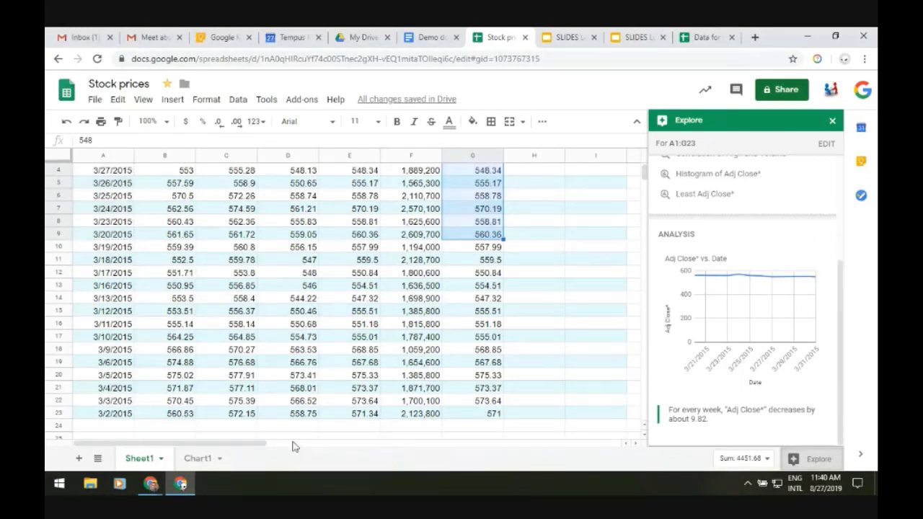
click(204, 459)
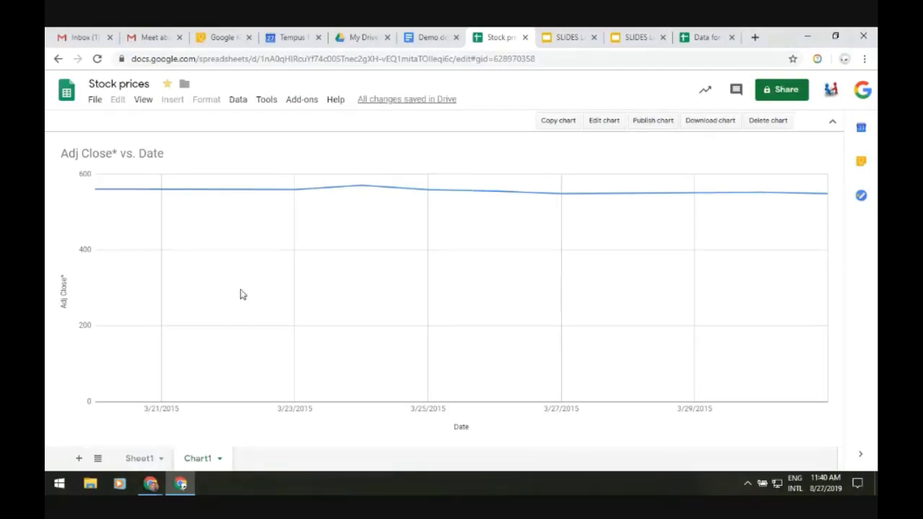
click(140, 459)
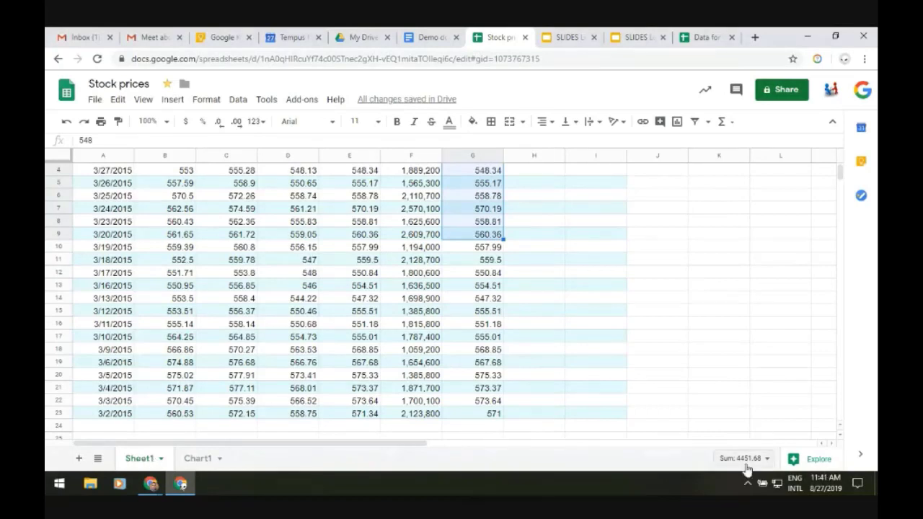
click(754, 417)
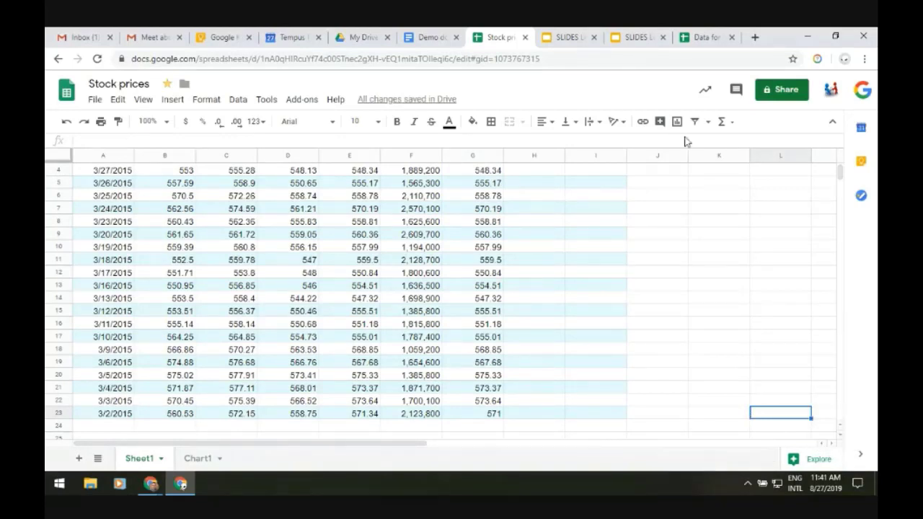
Switch to the first open Google Slides presentation.
click(568, 39)
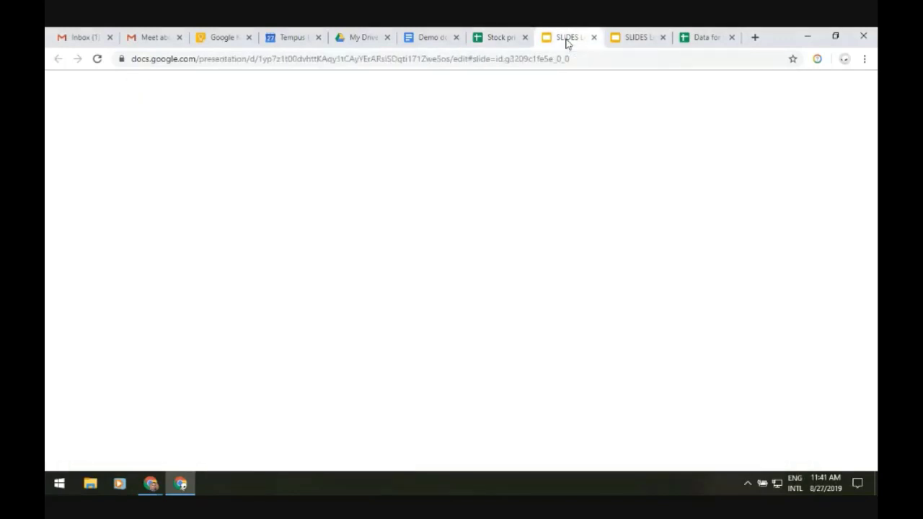